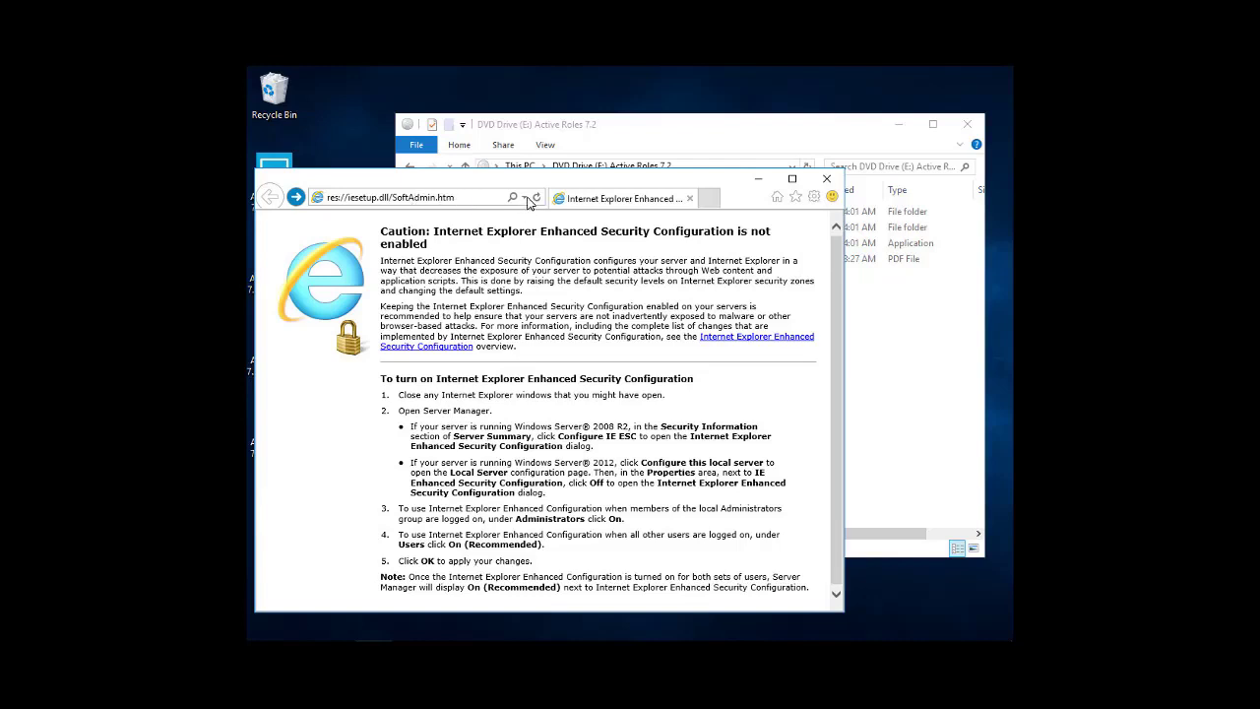
{"action": "left_click", "coordinate": [524, 199]}
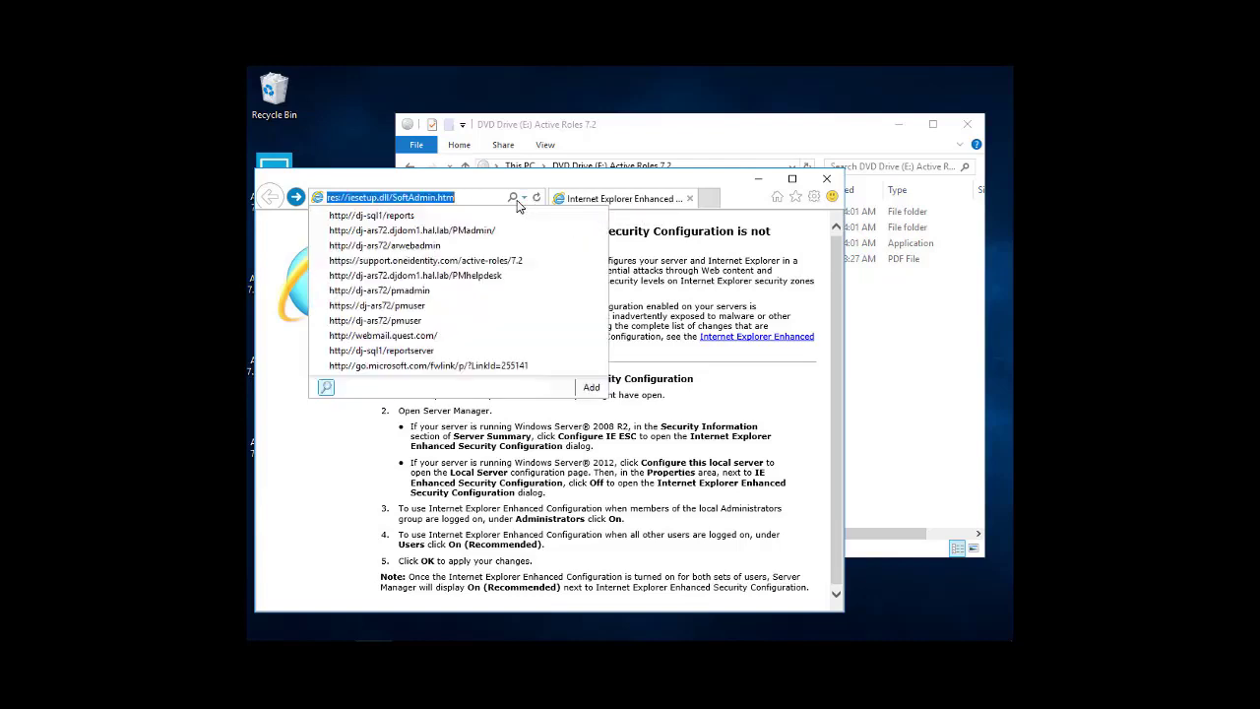
{"action": "left_click", "coordinate": [394, 217]}
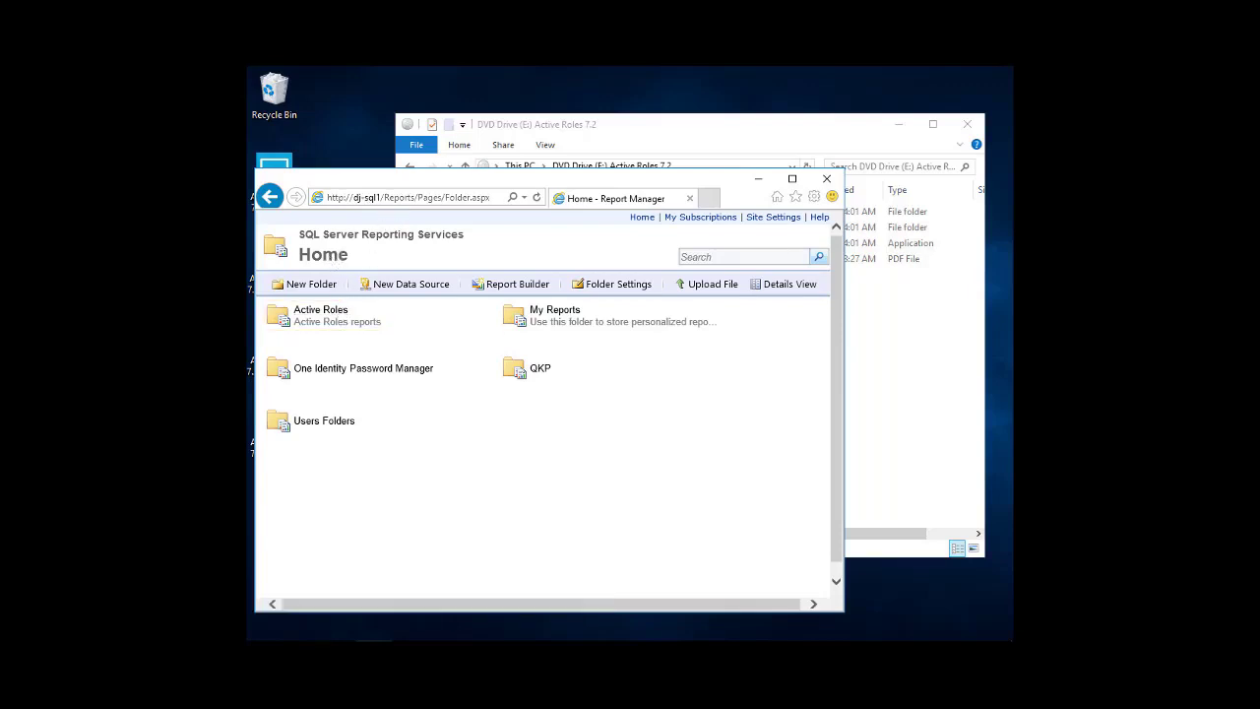
{"action": "left_click", "coordinate": [759, 180]}
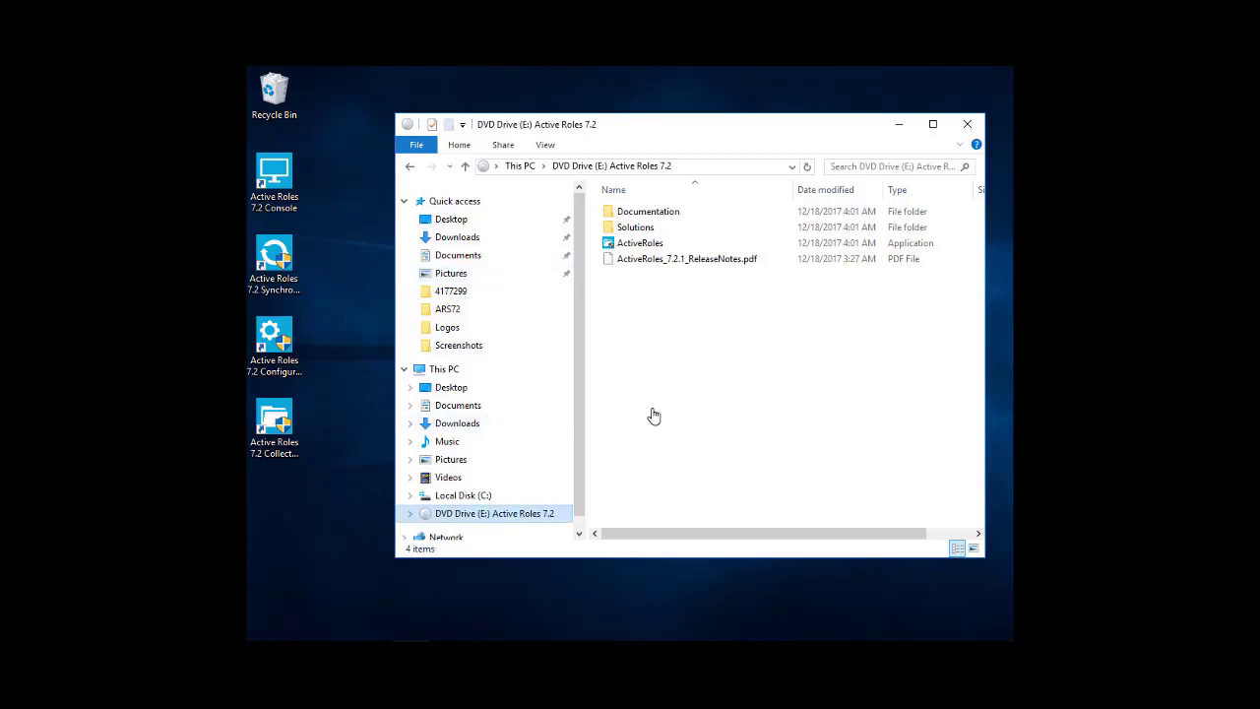
Go to Solutions\Collector And Report Pack on the DVD and bring up the installer package's menu
{"action": "double_click", "coordinate": [623, 233]}
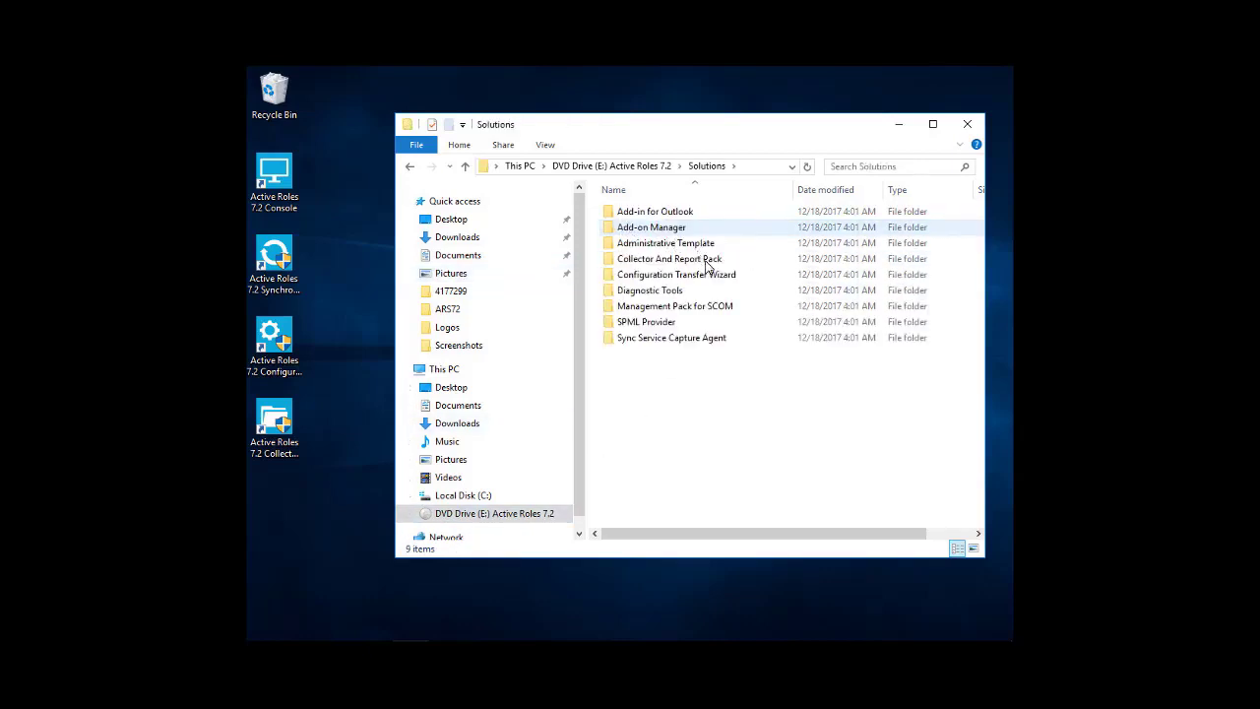
{"action": "double_click", "coordinate": [629, 260]}
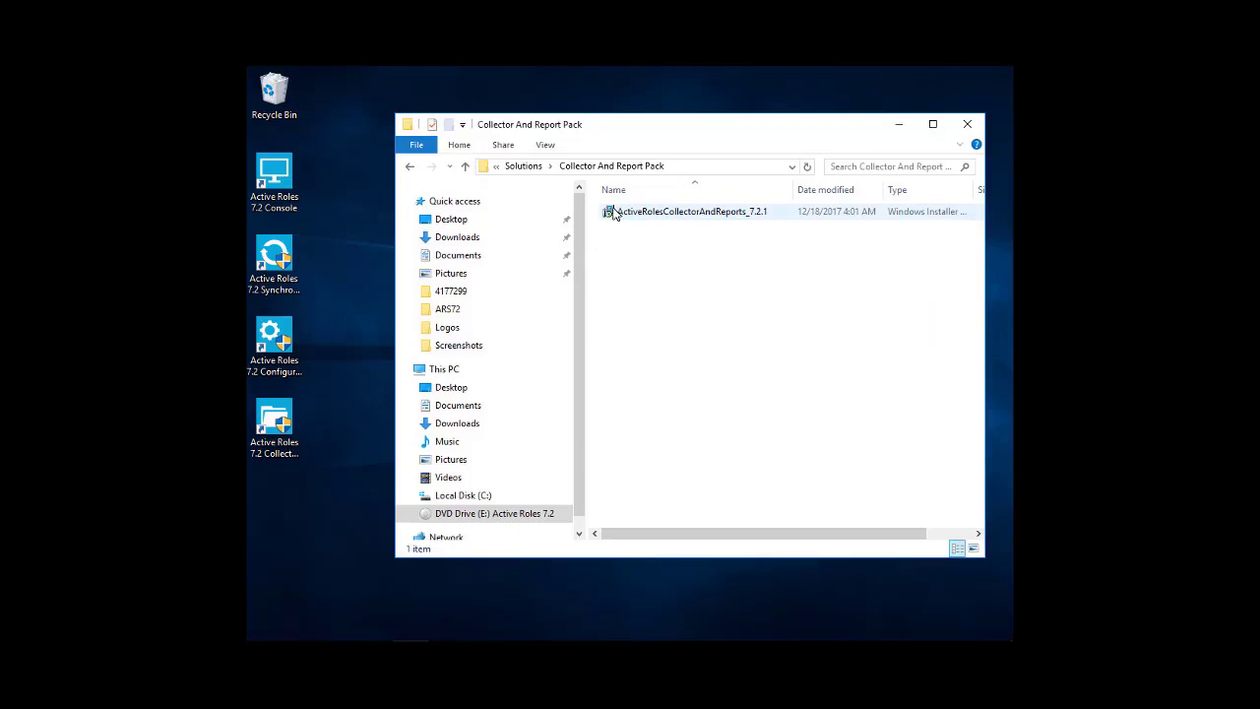
{"action": "right_click", "coordinate": [611, 212]}
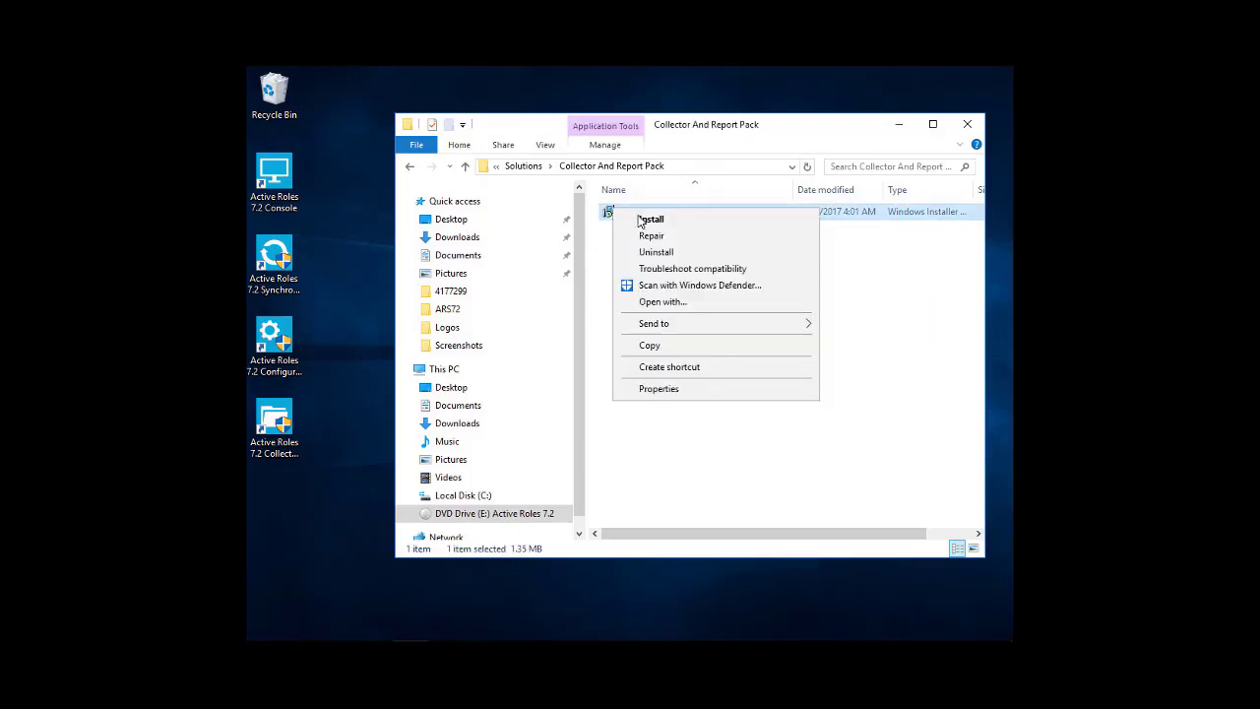
Install the Collector and Report Pack, accepting the license and keeping the default folder
{"action": "left_click", "coordinate": [647, 220]}
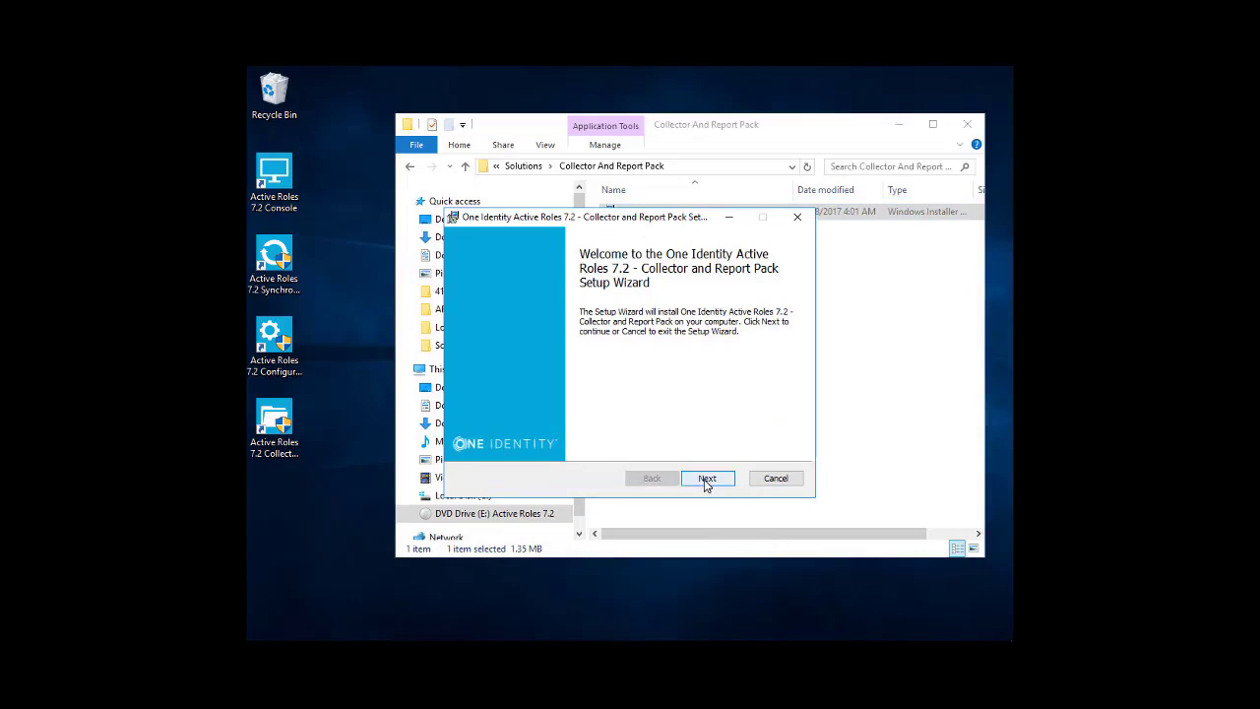
{"action": "left_click", "coordinate": [704, 481]}
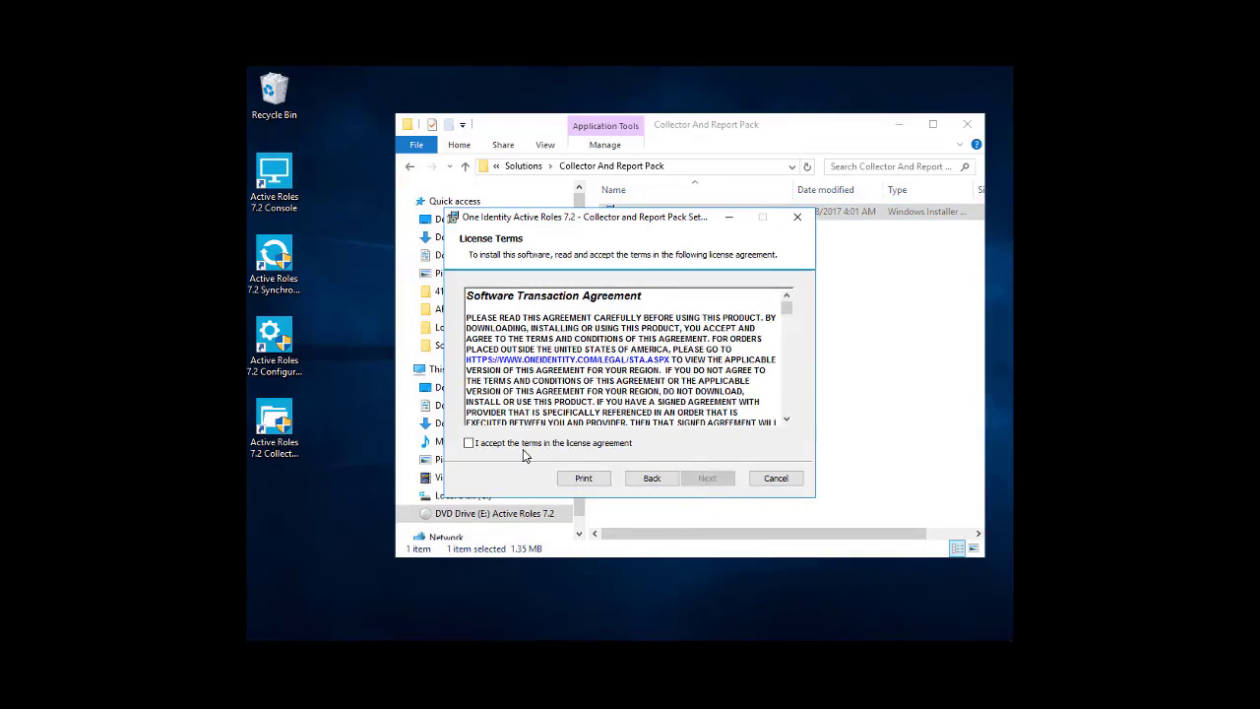
{"action": "left_click", "coordinate": [494, 444]}
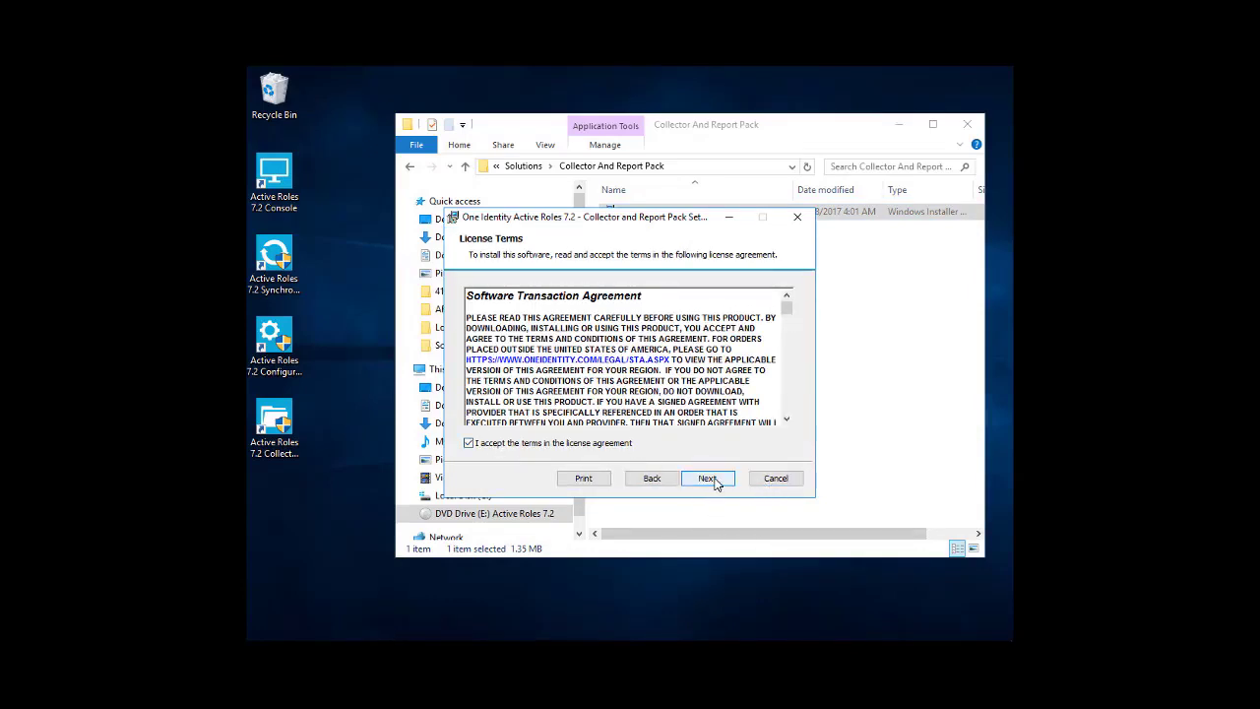
{"action": "left_click", "coordinate": [711, 480]}
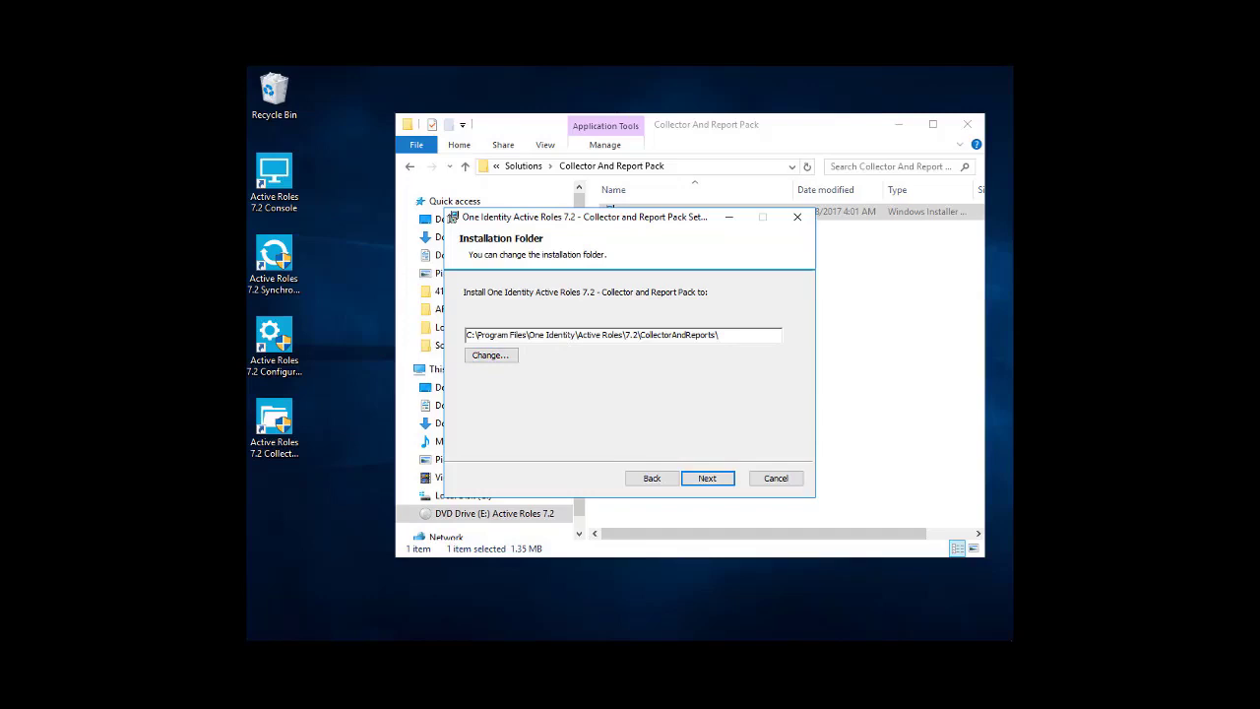
{"action": "left_click", "coordinate": [708, 480]}
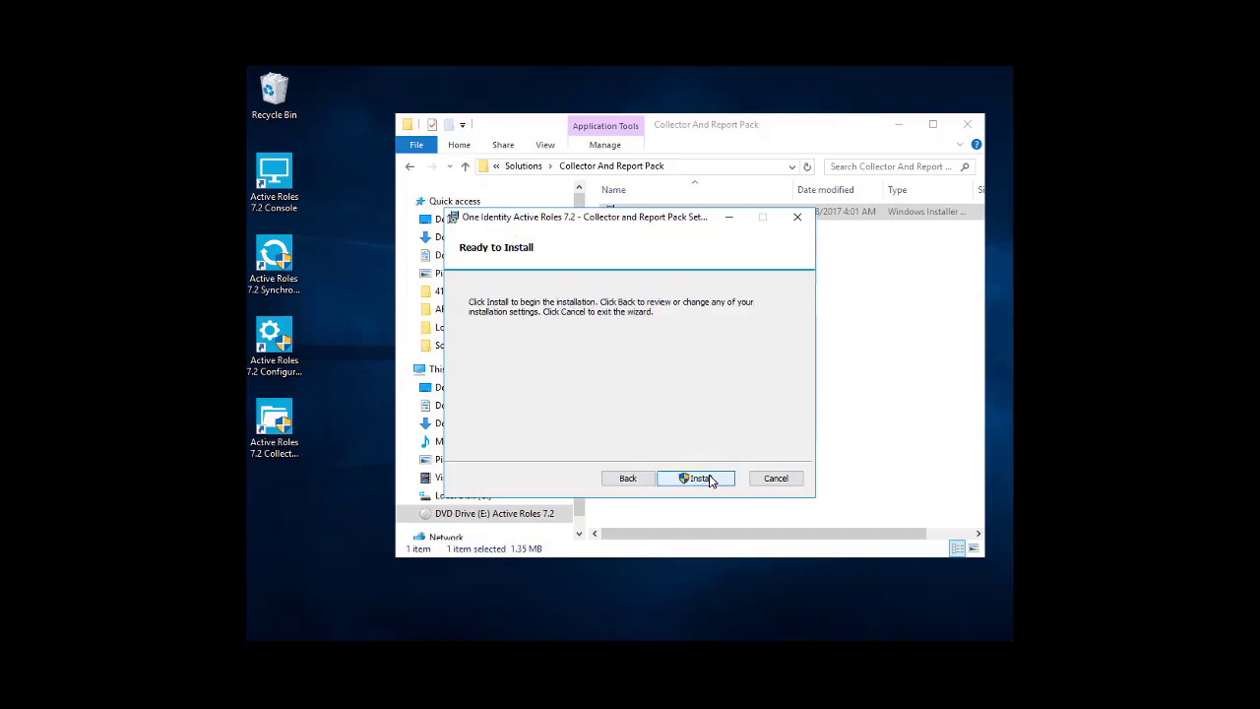
{"action": "left_click", "coordinate": [708, 479]}
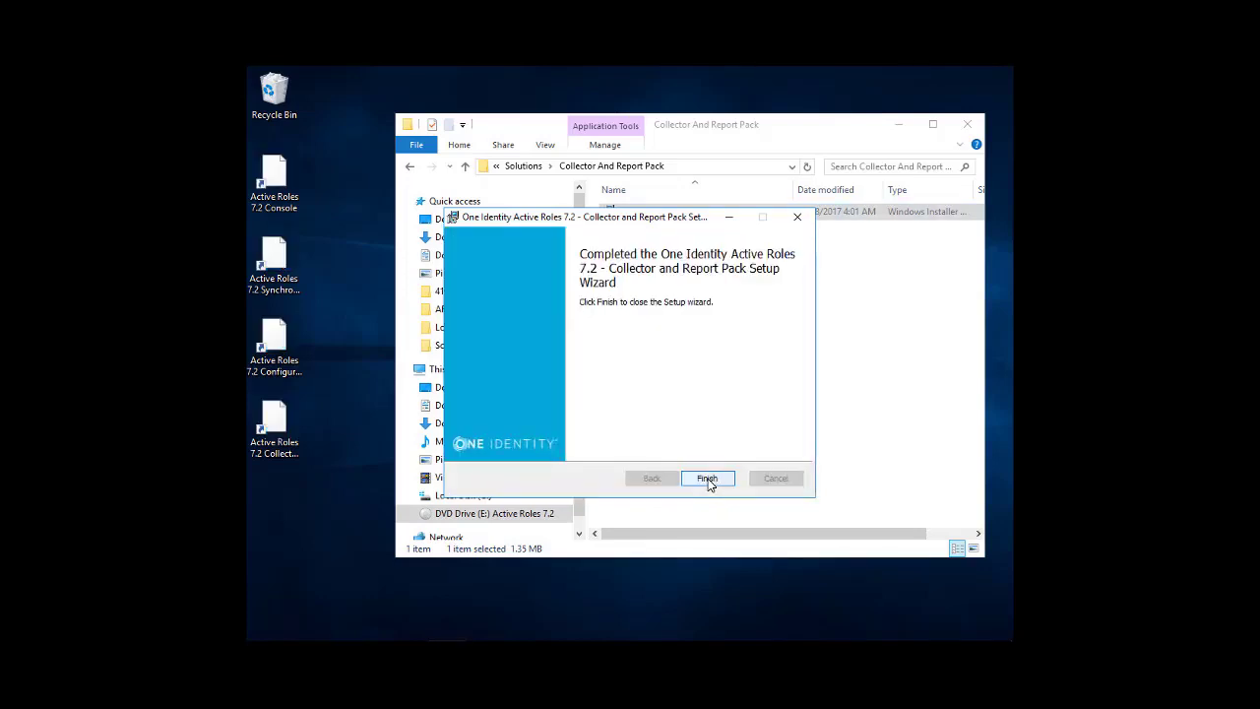
{"action": "left_click", "coordinate": [708, 479]}
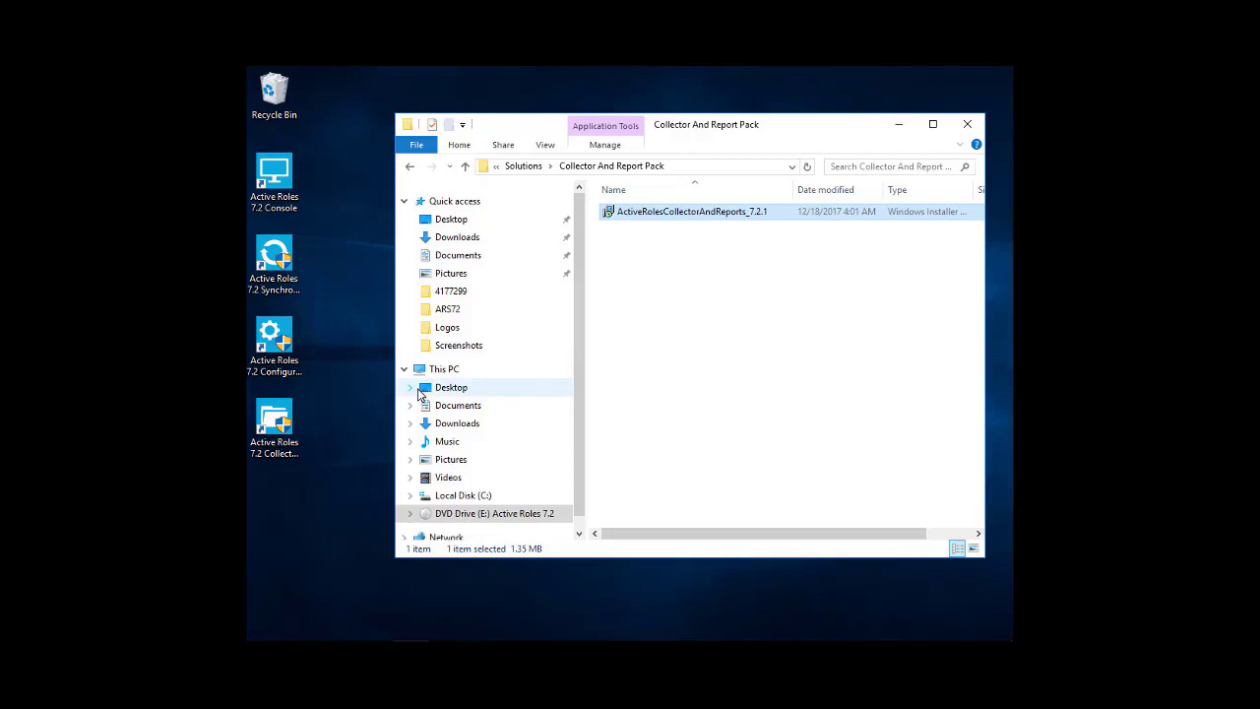
Launch Collector and Report Pack and deploy reports to DJ-SQL1 using the Collector72 data source
{"action": "left_click", "coordinate": [278, 454]}
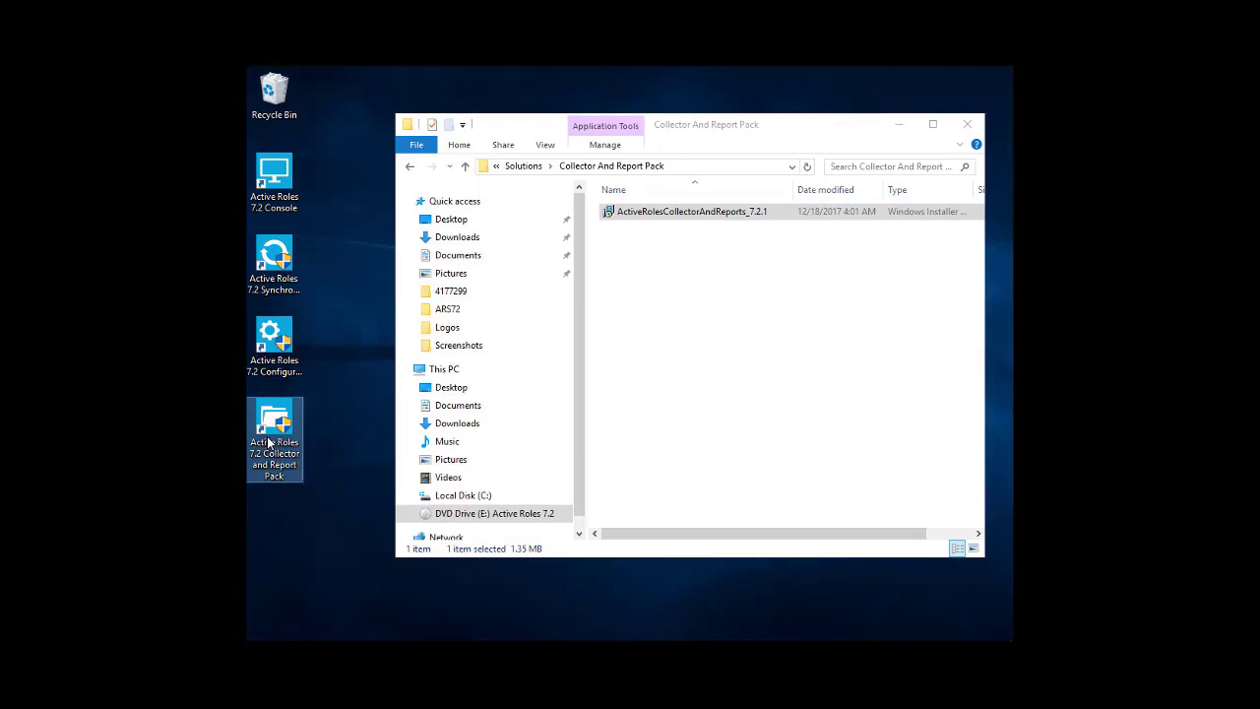
{"action": "double_click", "coordinate": [269, 443]}
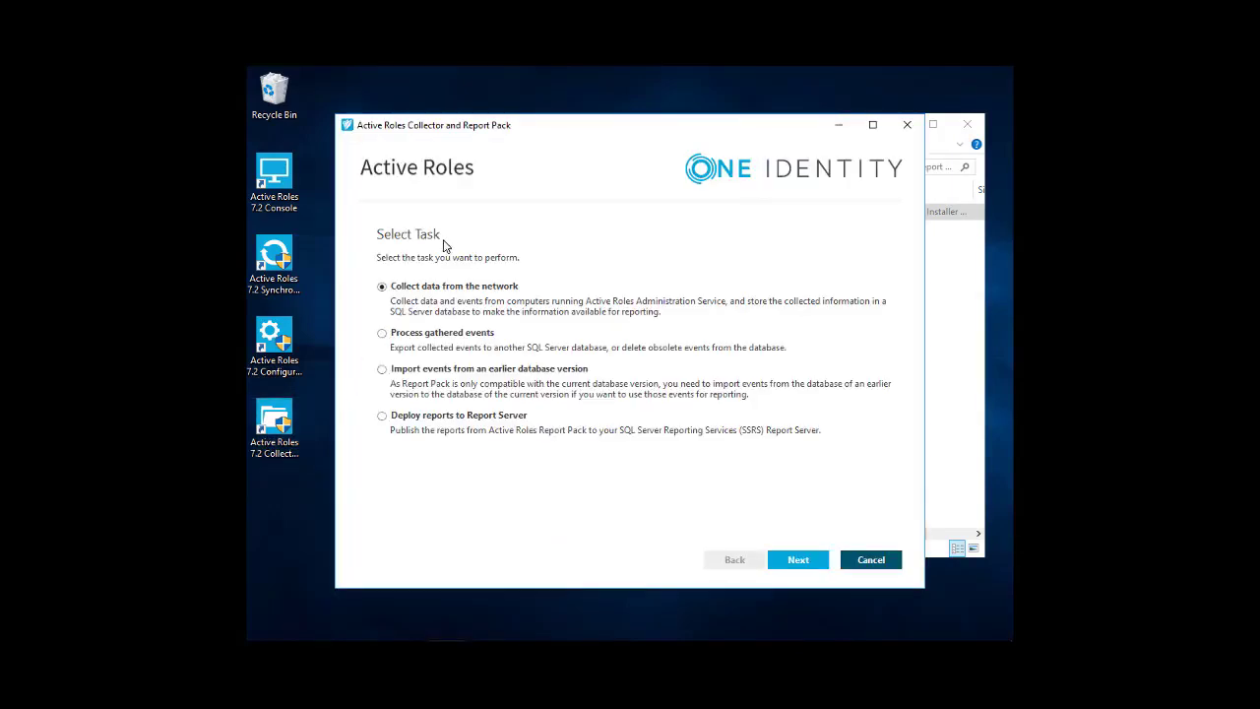
{"action": "left_click", "coordinate": [383, 417]}
{"action": "left_click", "coordinate": [800, 563]}
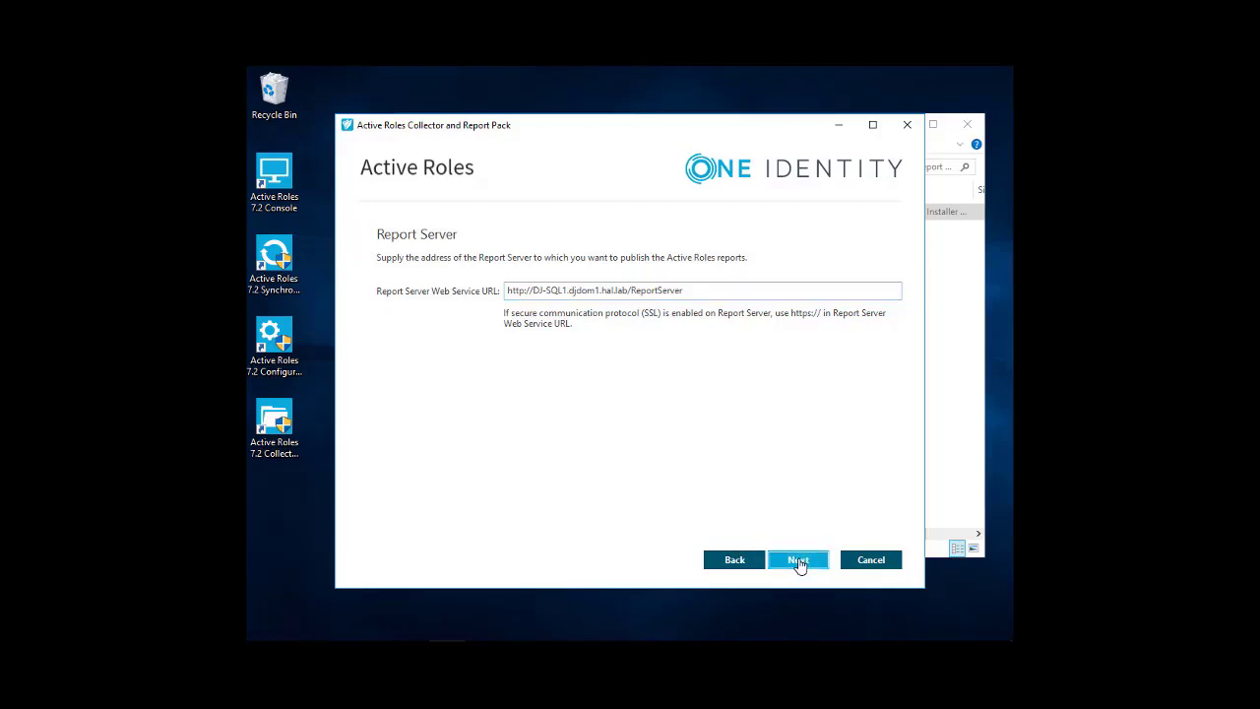
{"action": "left_click", "coordinate": [798, 560]}
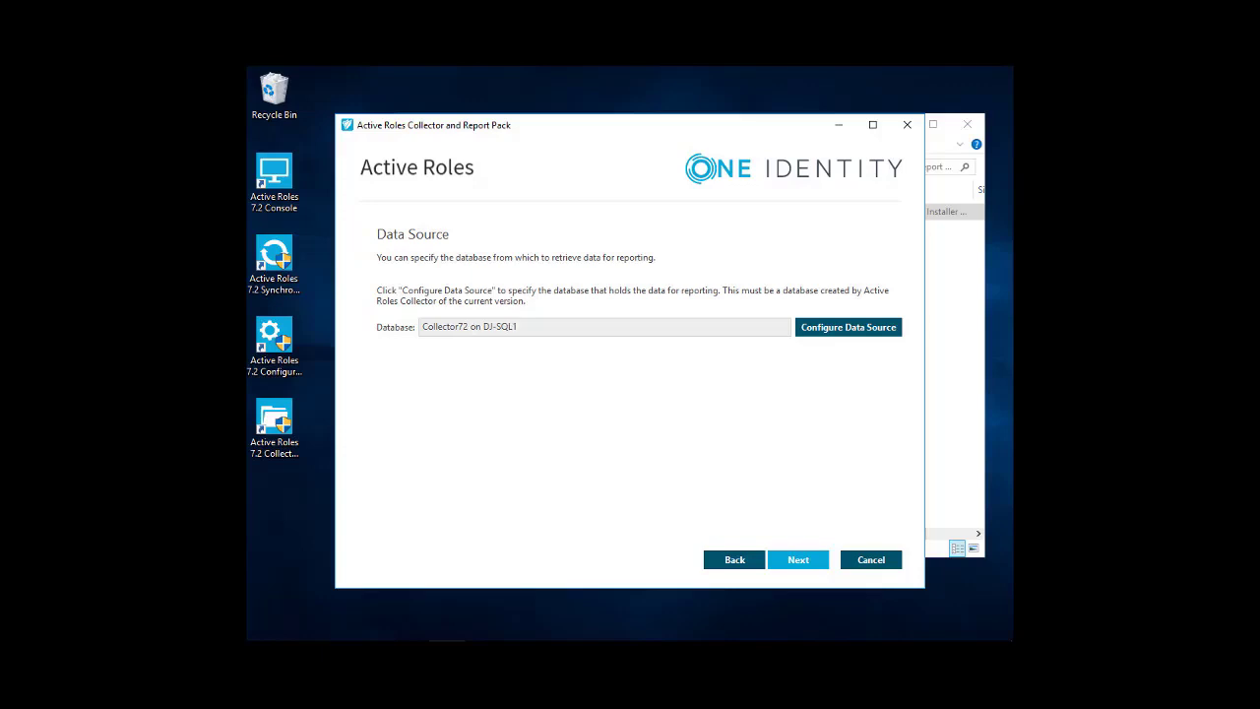
{"action": "left_click", "coordinate": [795, 563]}
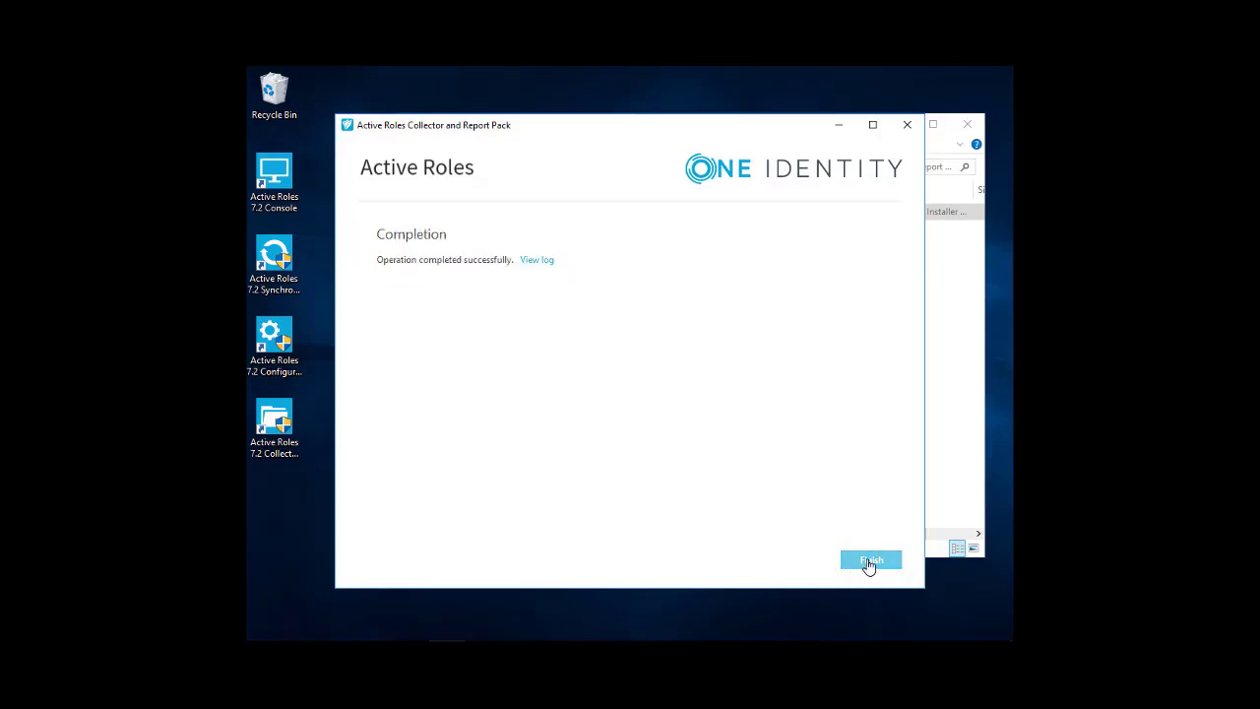
Finish the completed report deployment wizard
{"action": "left_click", "coordinate": [868, 563]}
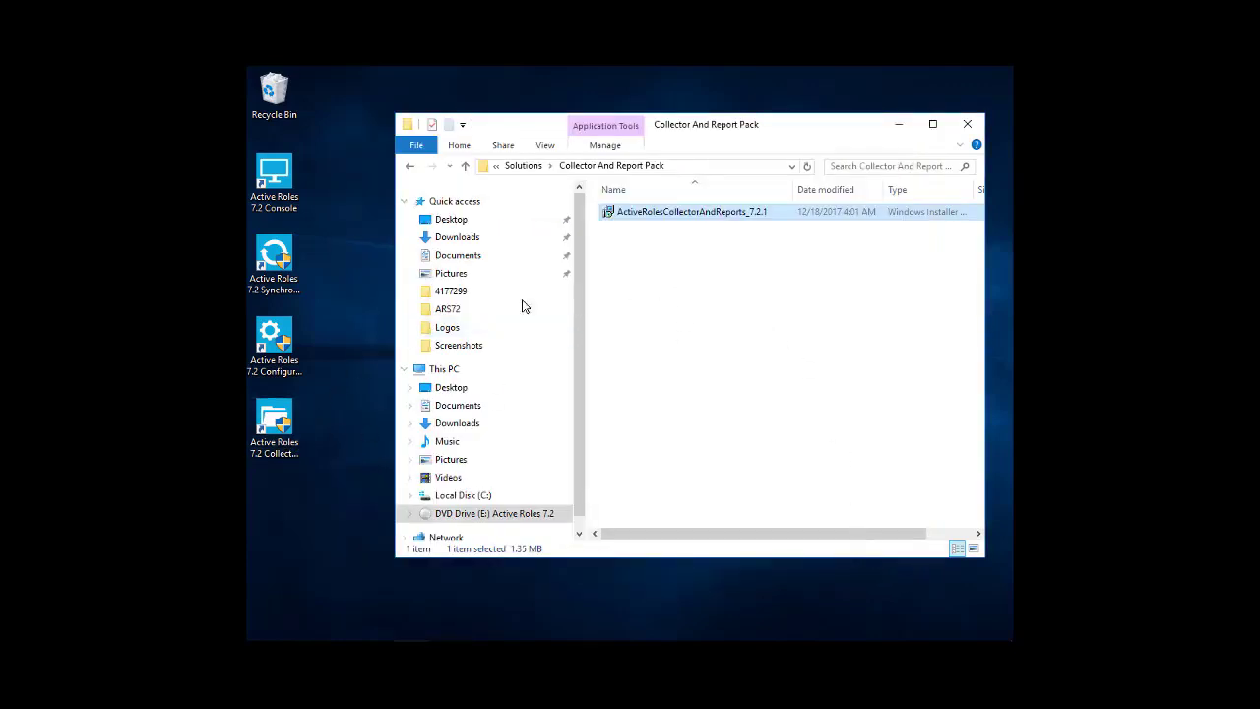
Relaunch Collector and Report Pack and choose Collect data from the network
{"action": "left_click", "coordinate": [279, 438]}
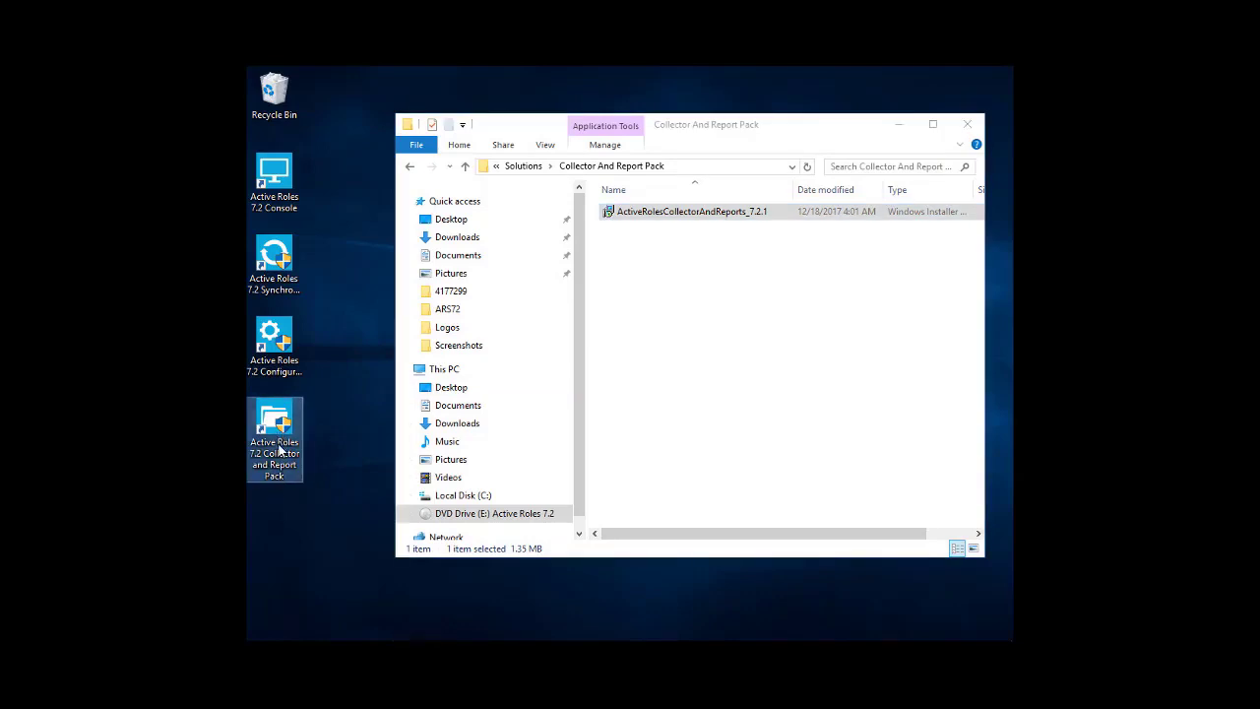
{"action": "double_click", "coordinate": [279, 448]}
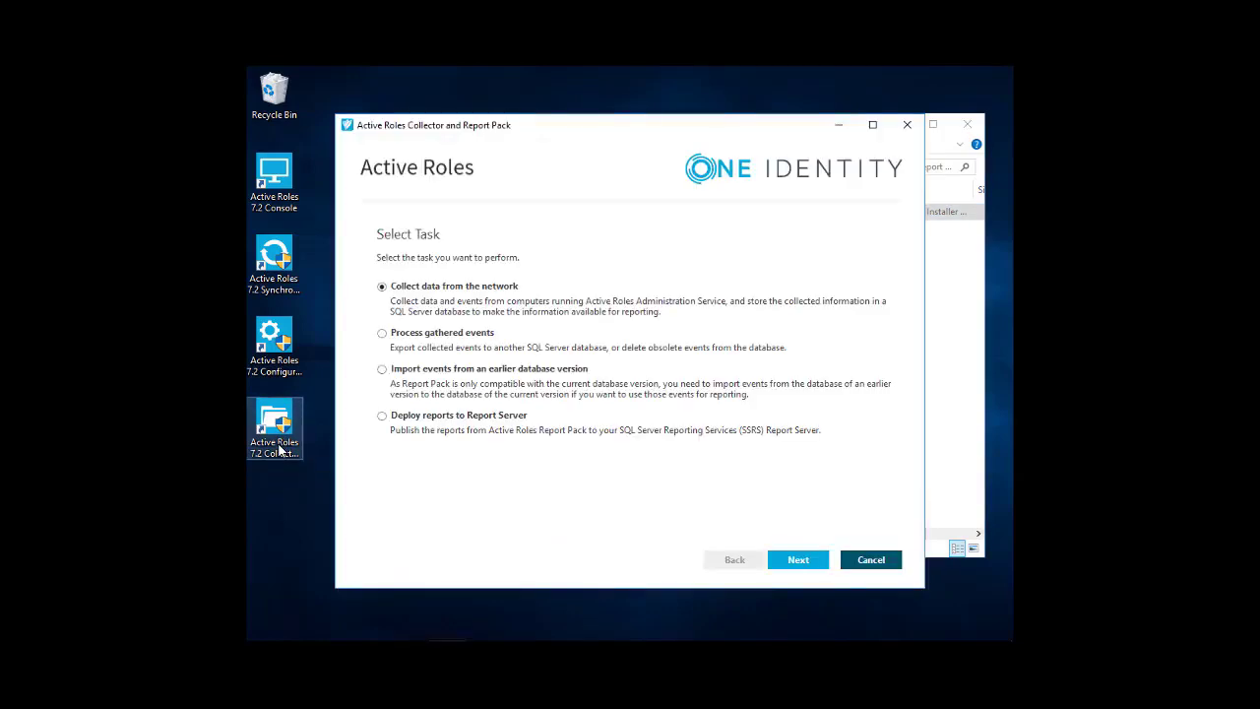
{"action": "left_click", "coordinate": [383, 288]}
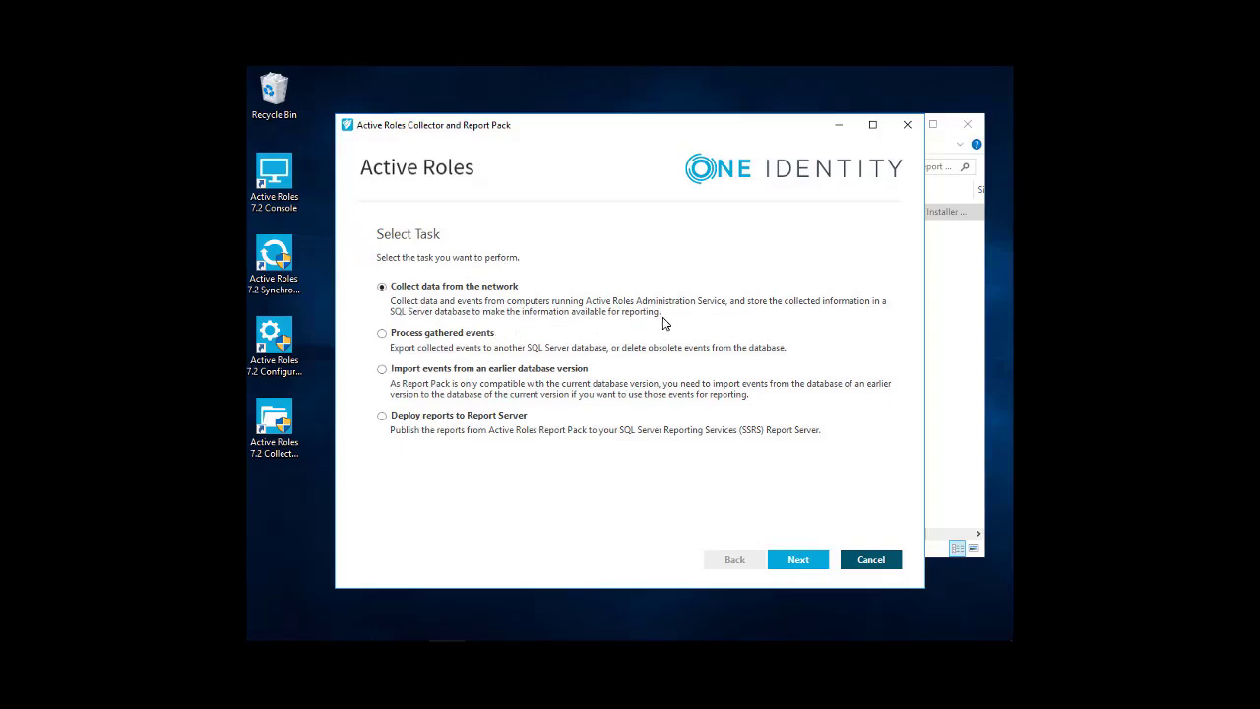
{"action": "left_click", "coordinate": [804, 563]}
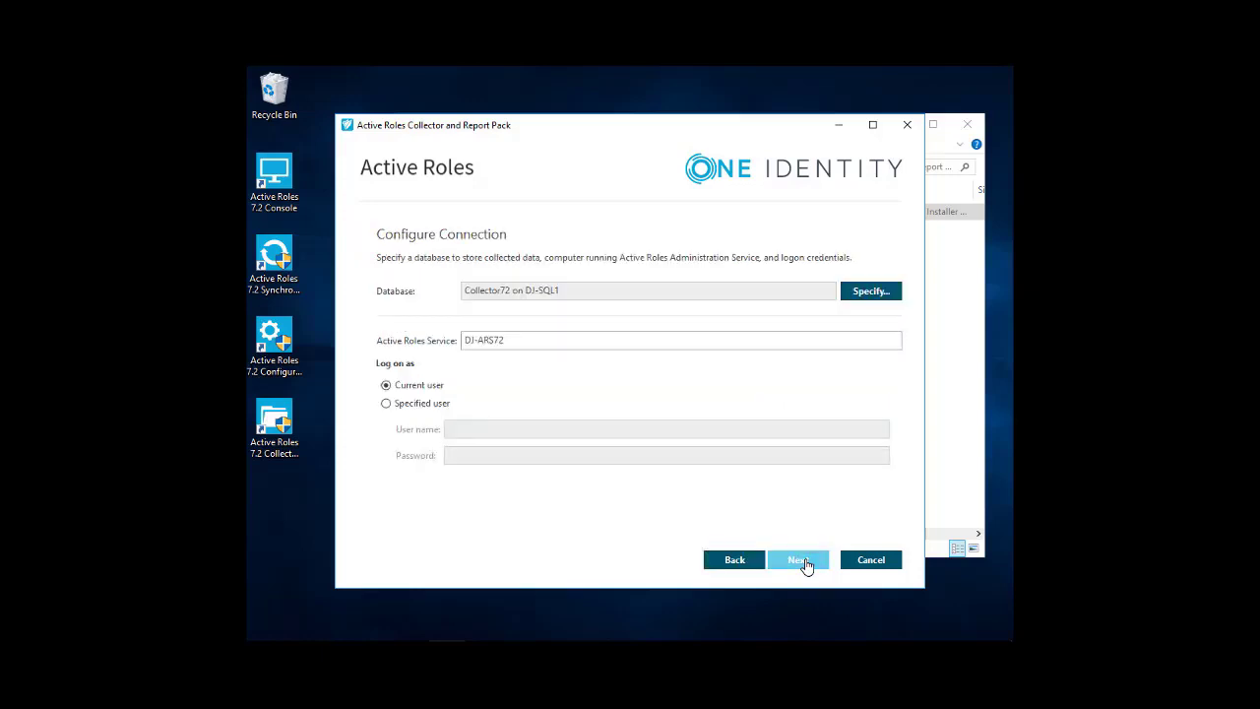
{"action": "left_click", "coordinate": [868, 299]}
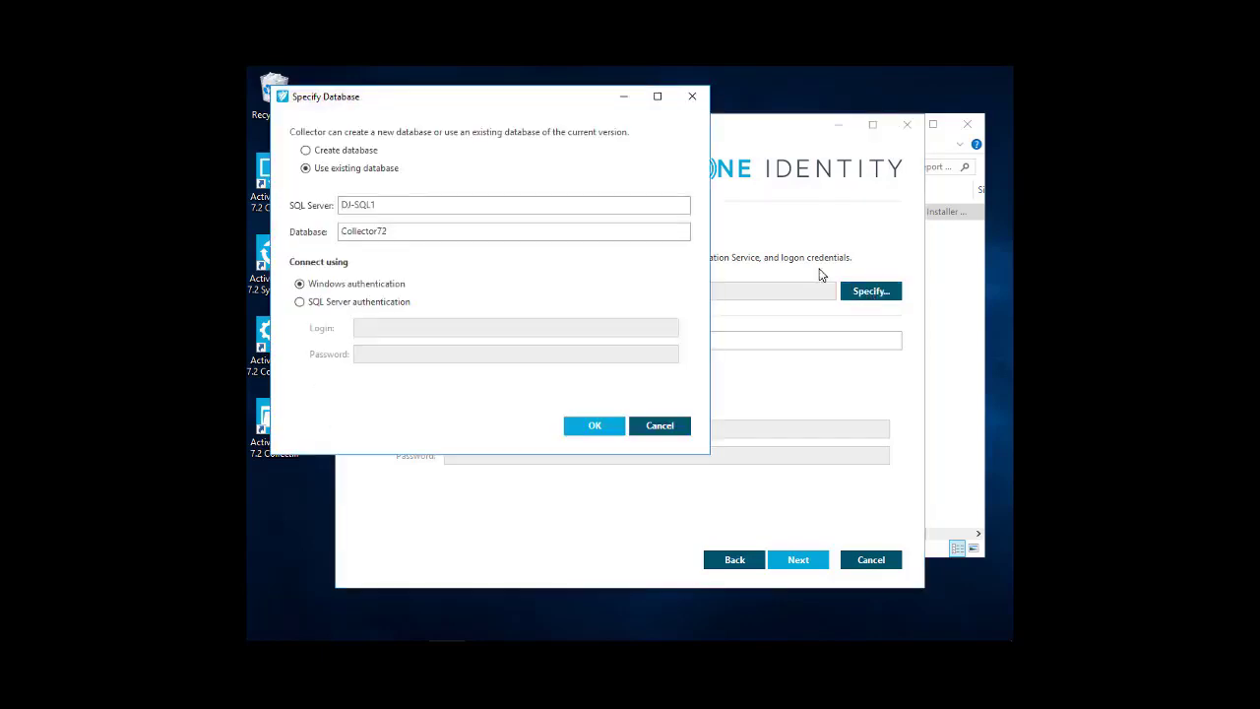
{"action": "left_click", "coordinate": [306, 153]}
{"action": "left_click", "coordinate": [307, 171]}
{"action": "left_click", "coordinate": [342, 205]}
{"action": "left_click", "coordinate": [346, 231]}
{"action": "left_click", "coordinate": [596, 434]}
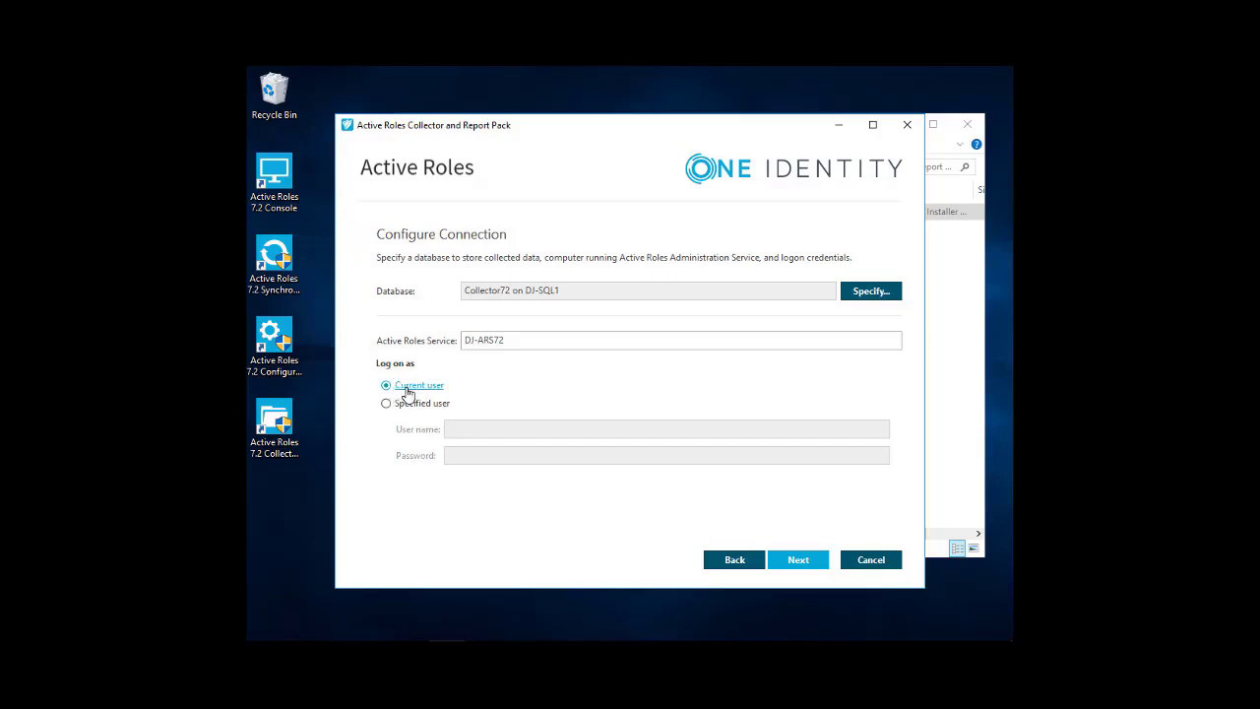
Accept Collector72 on DJ-SQL1, the DJ-ARS72 service and current-user logon
{"action": "left_click", "coordinate": [799, 561]}
Keep all three data collection tasks checked and move on to Data to Collect
{"action": "left_click", "coordinate": [799, 566]}
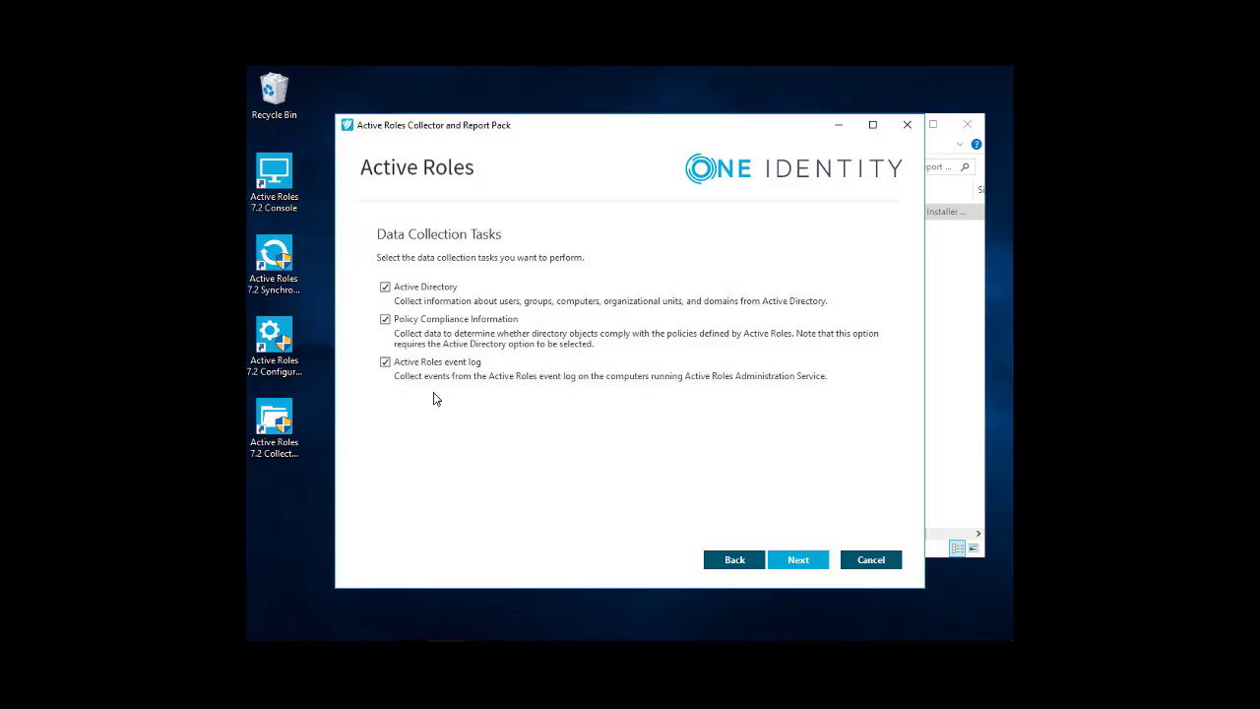
{"action": "left_click", "coordinate": [796, 562]}
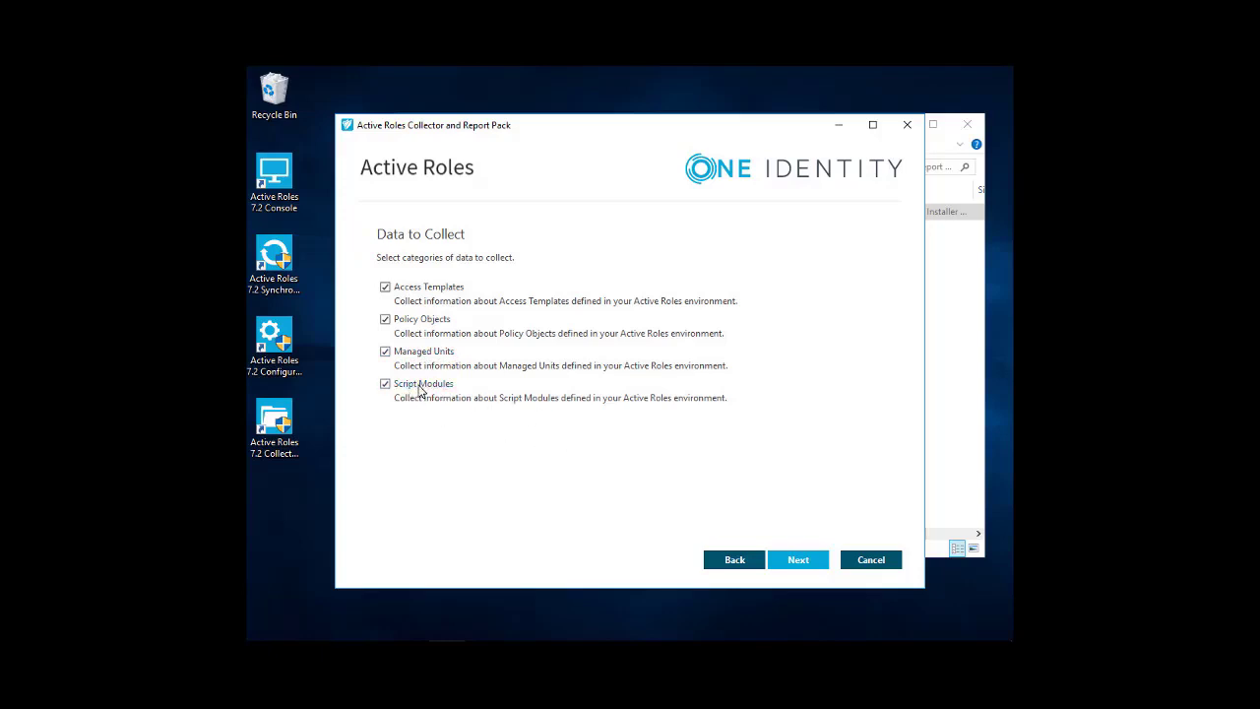
Keep all four data categories, then review the djdom1.hal.lab and Dev.djdom1.hal.lab subtree entries
{"action": "left_click", "coordinate": [798, 560]}
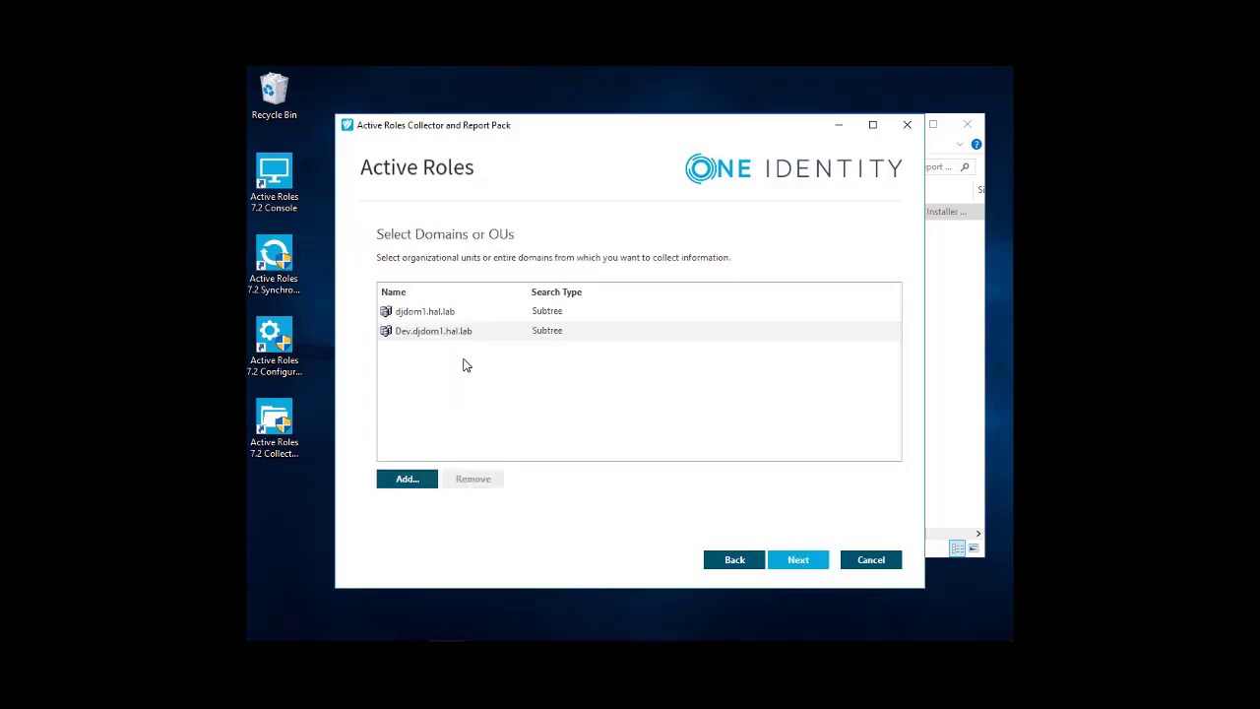
{"action": "left_click", "coordinate": [383, 333]}
{"action": "left_click", "coordinate": [401, 315]}
{"action": "left_click", "coordinate": [402, 317]}
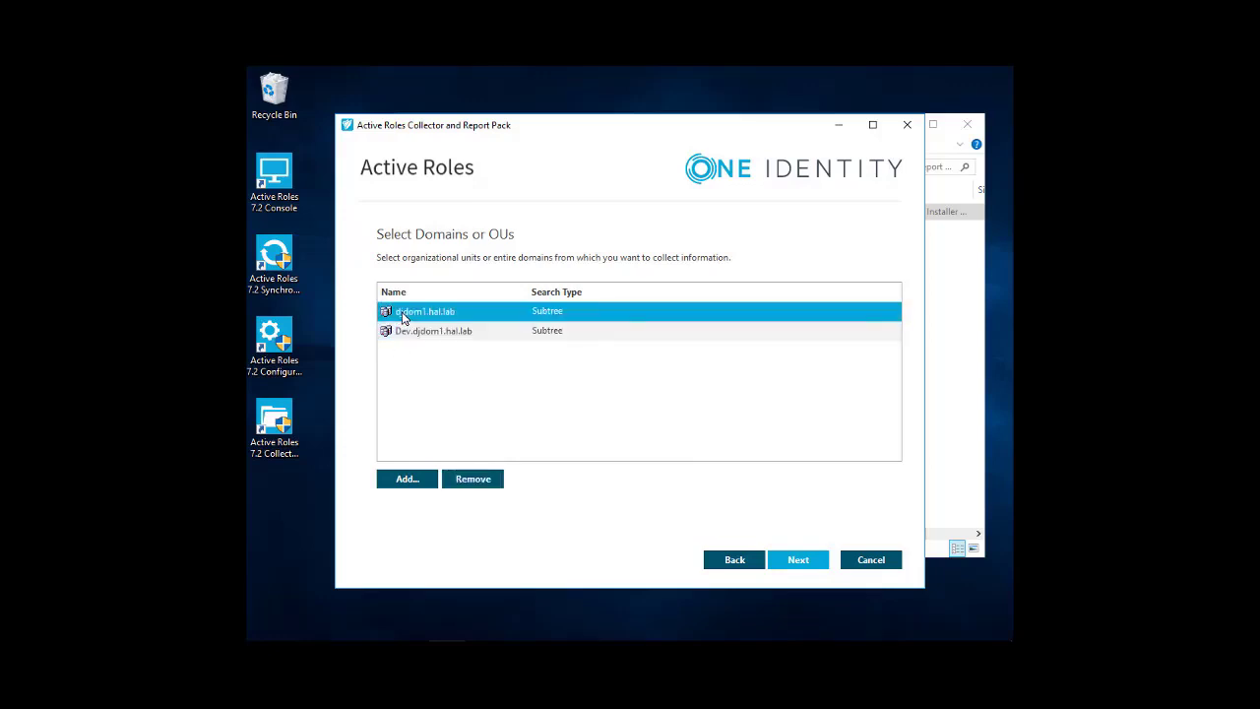
{"action": "left_click", "coordinate": [403, 336]}
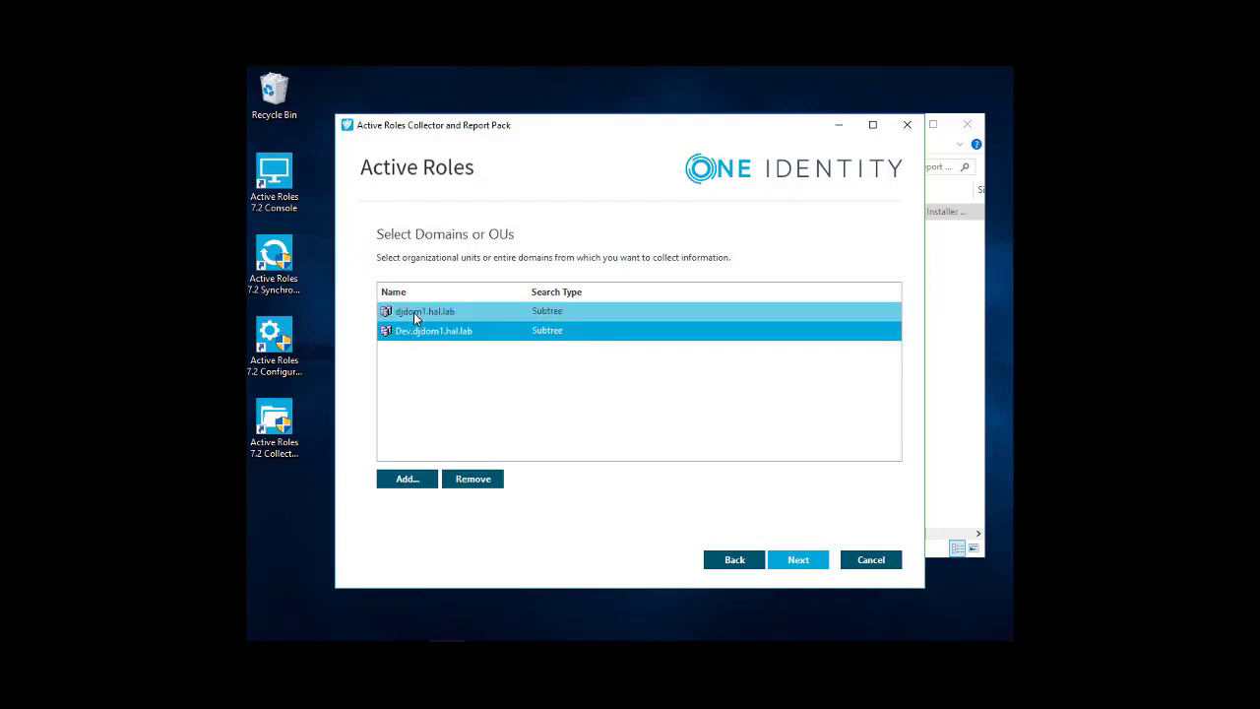
Run the collection immediately, close the wizard, and return to Report Manager in Internet Explorer
{"action": "left_click", "coordinate": [799, 560]}
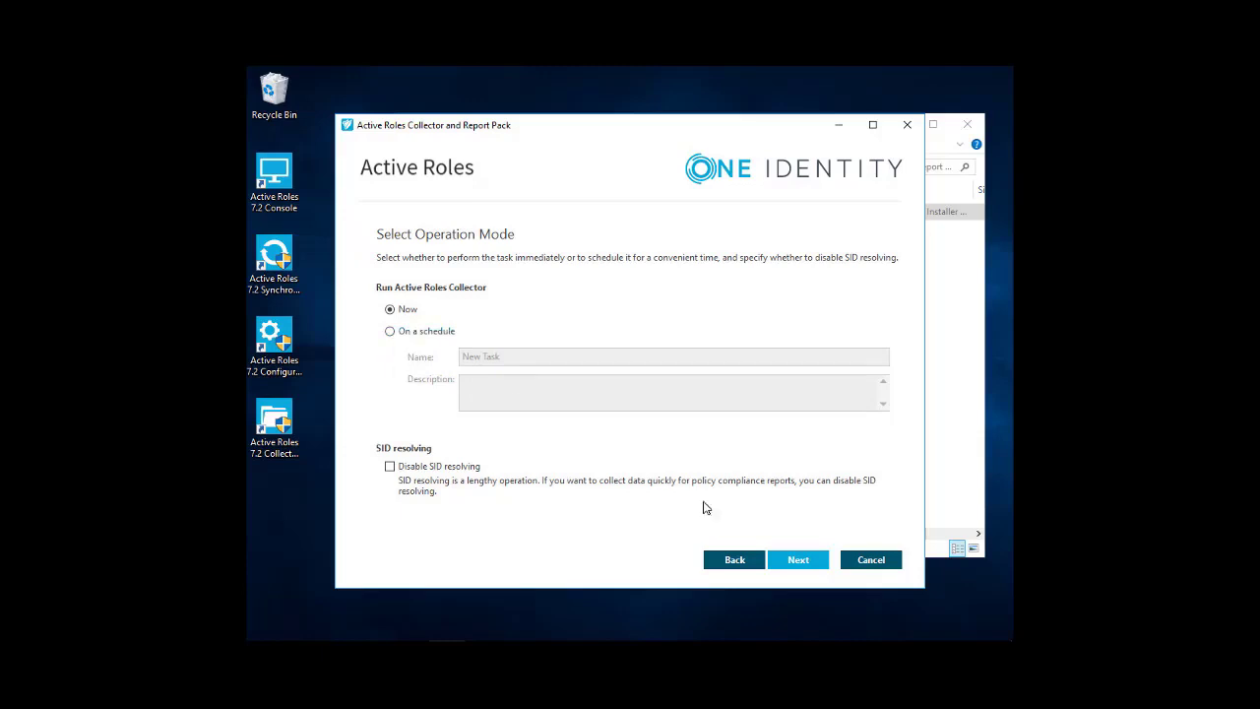
{"action": "left_click", "coordinate": [801, 563]}
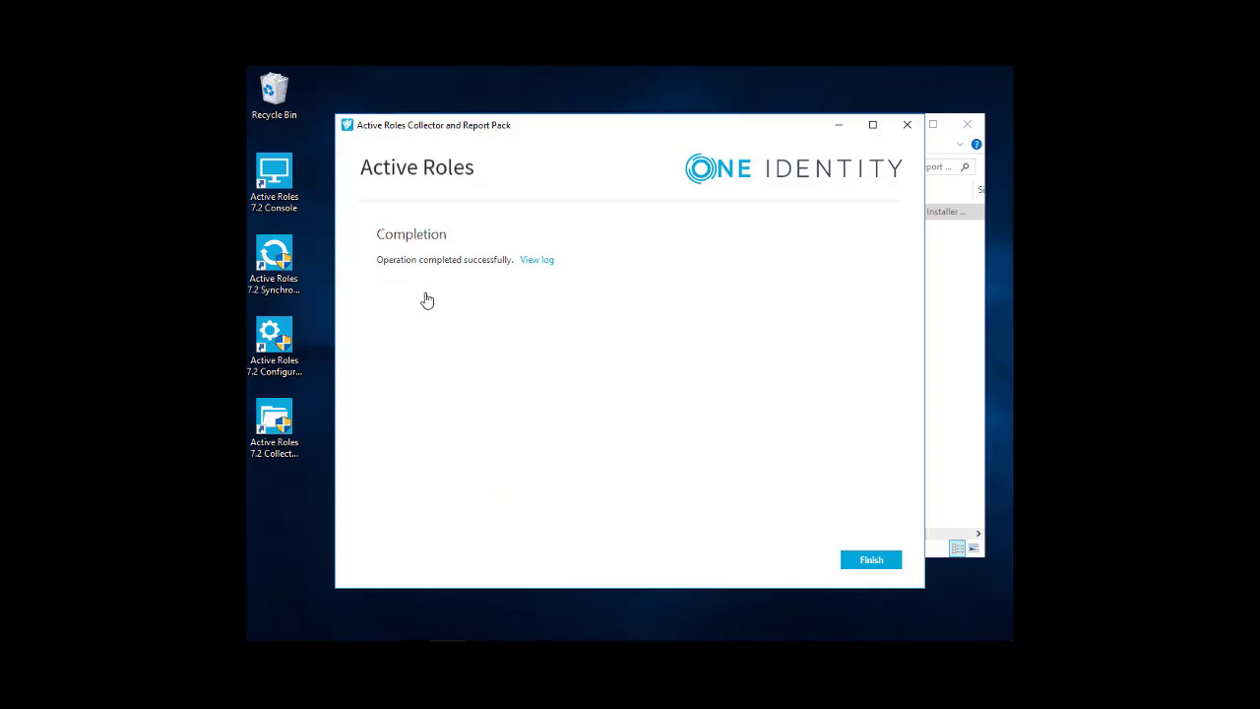
{"action": "left_click", "coordinate": [870, 561]}
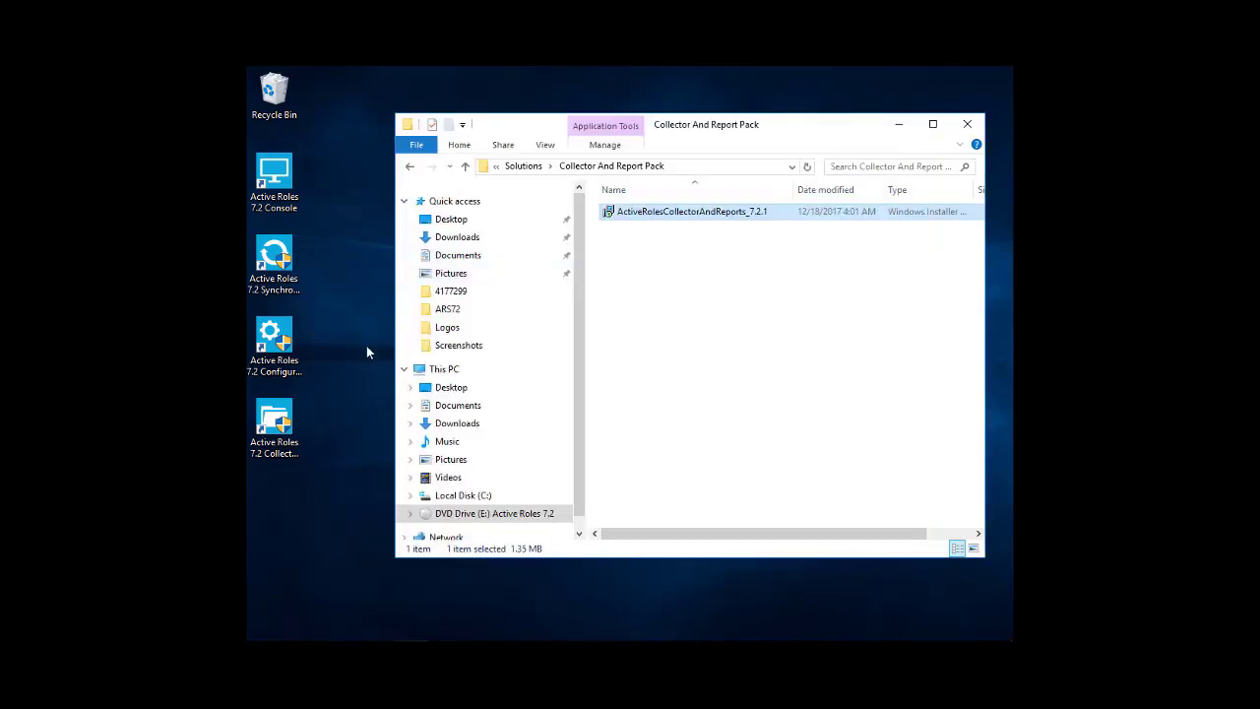
{"action": "mouse_move", "coordinate": [374, 635]}
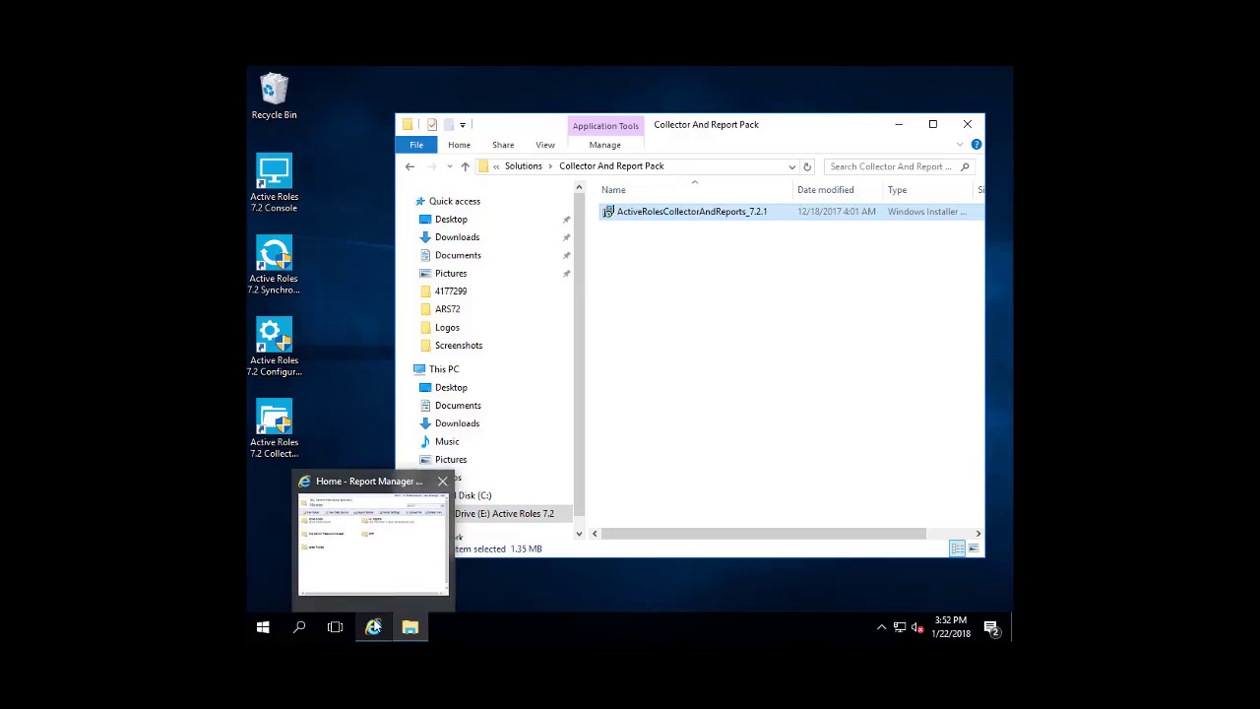
{"action": "left_click", "coordinate": [374, 635]}
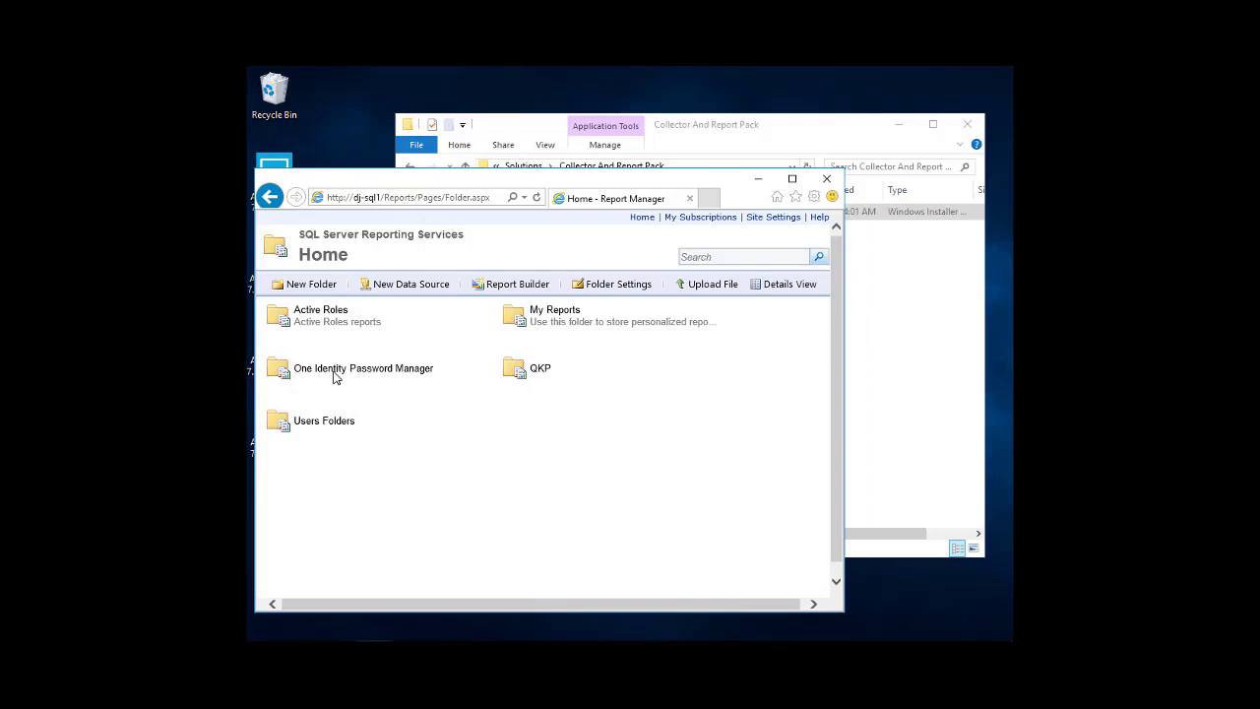
Browse Active Roles > 7.2.0 > Active Directory Assessment > Domains to list the three domain reports
{"action": "left_click", "coordinate": [320, 310]}
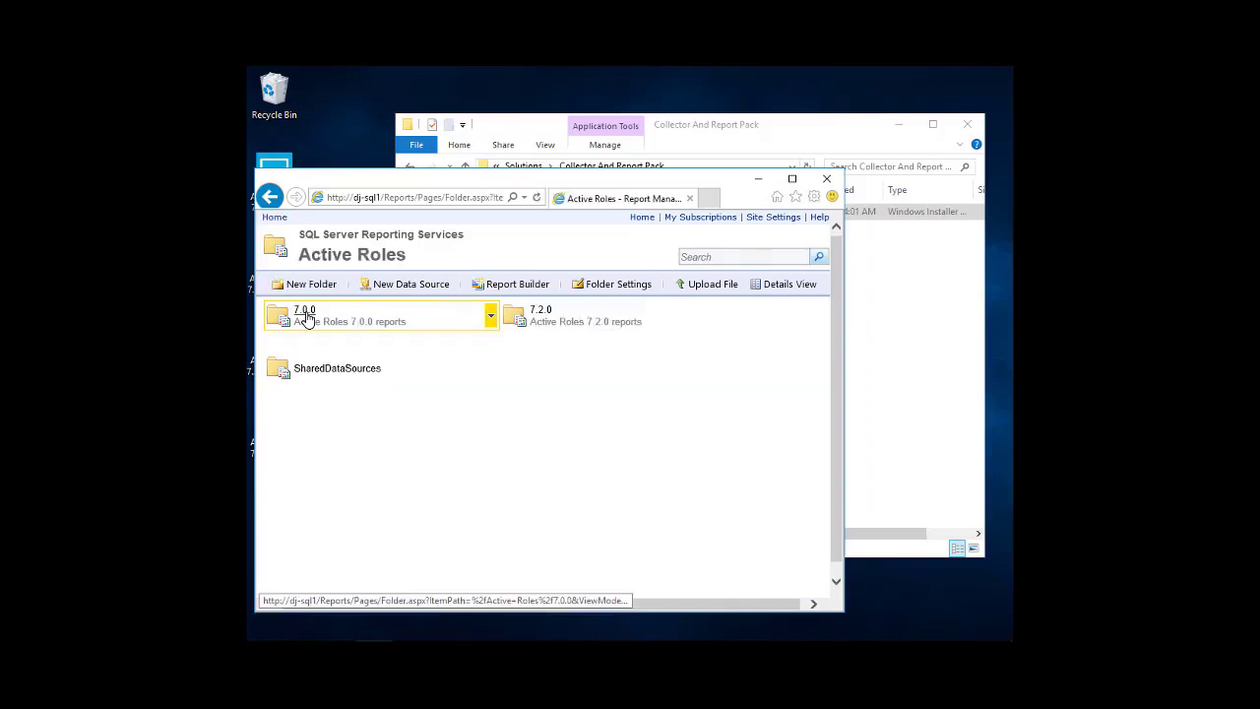
{"action": "left_click", "coordinate": [541, 316]}
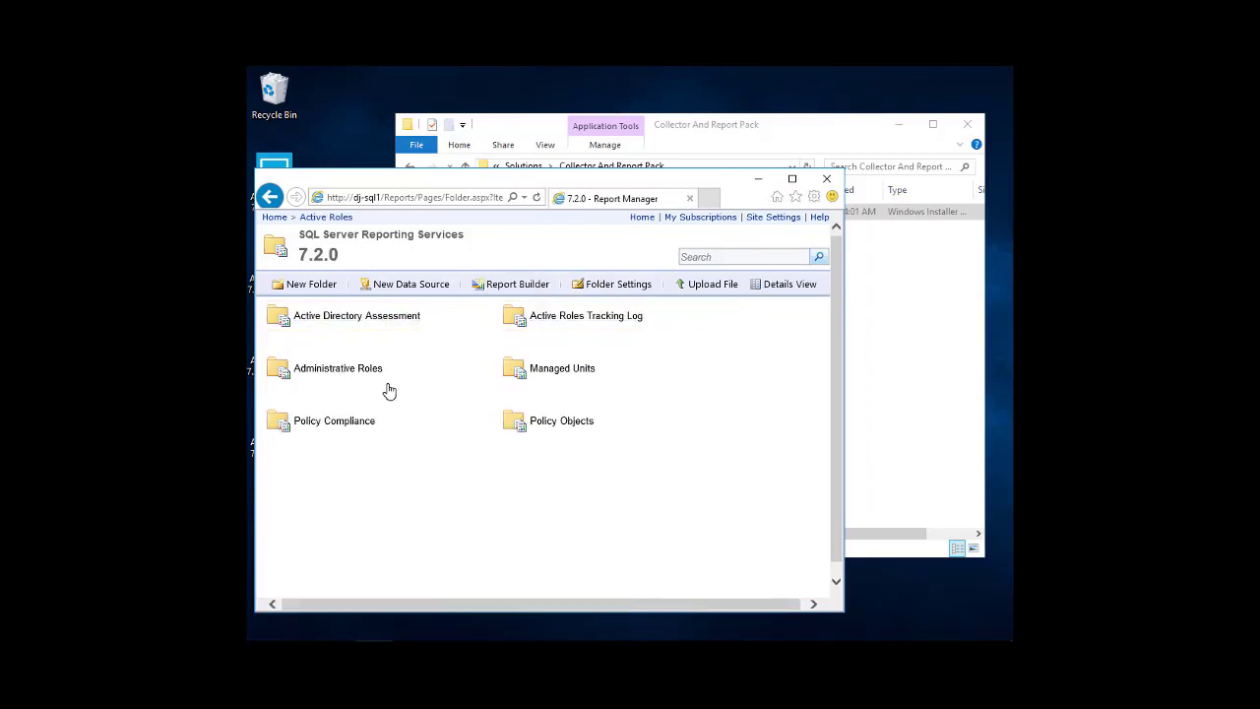
{"action": "left_click", "coordinate": [346, 319]}
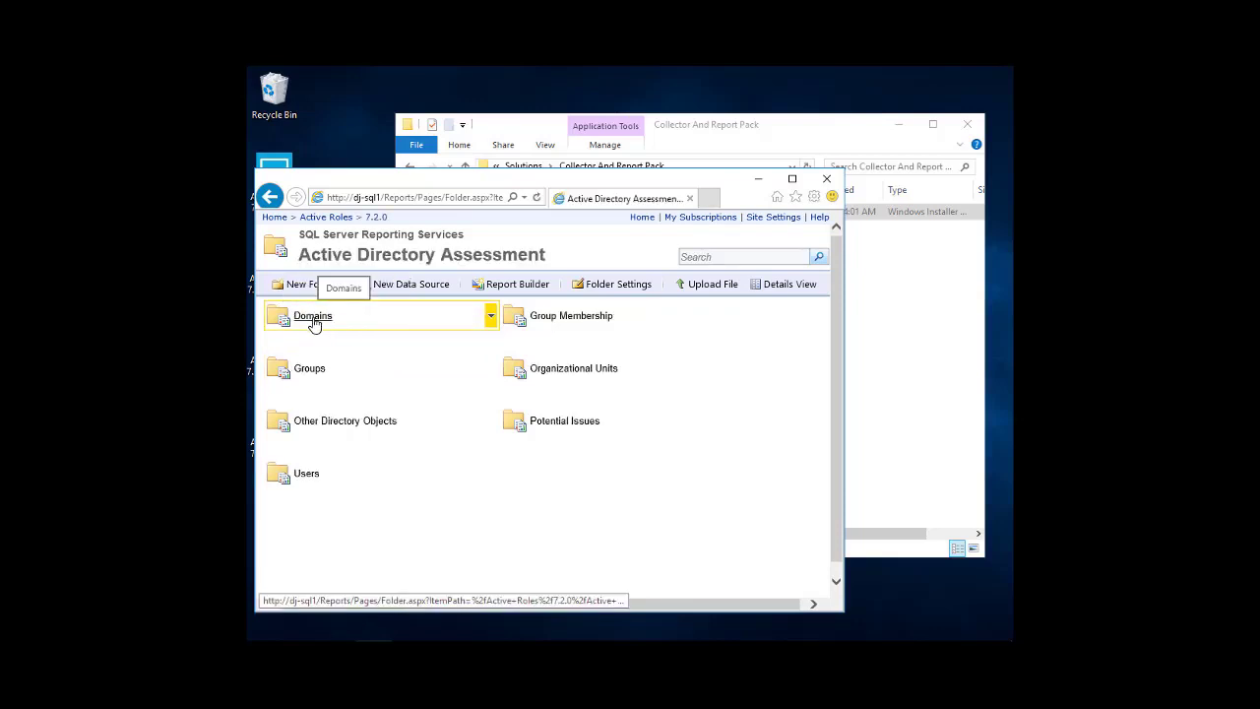
{"action": "left_click", "coordinate": [313, 318]}
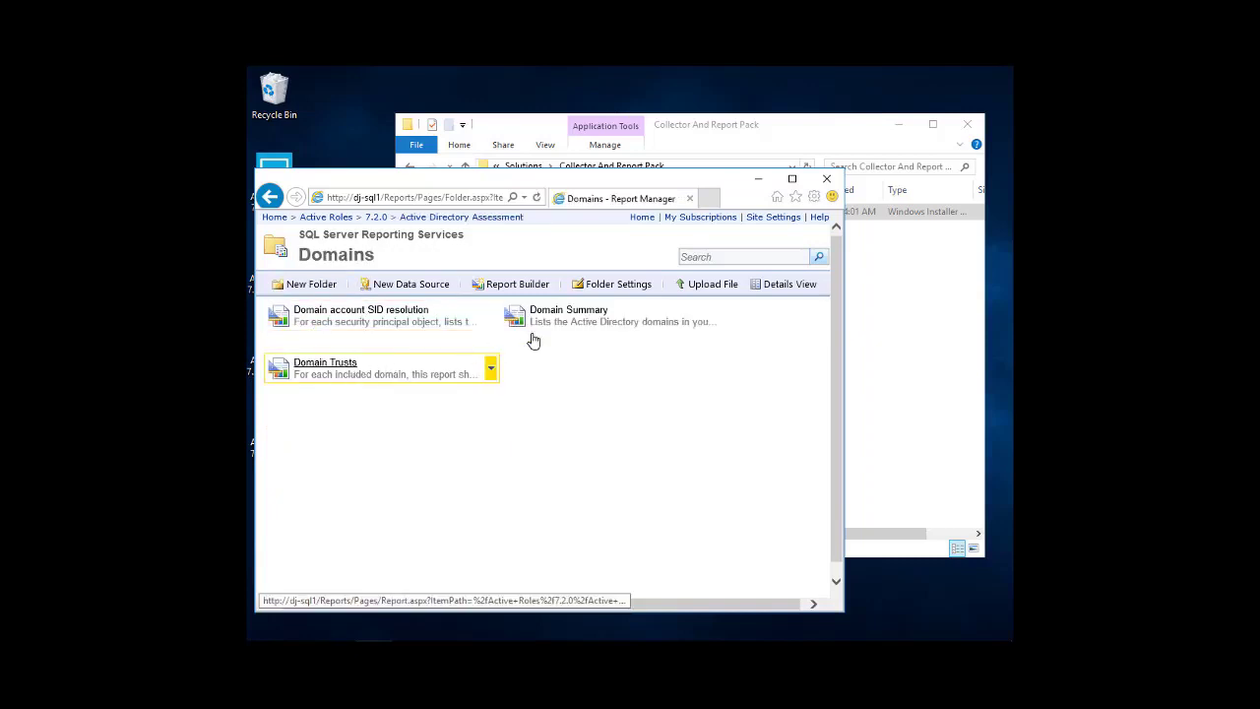
Run the Domain Summary report, scroll through the Dev and djdom1 counts, and shift the browser right
{"action": "left_click", "coordinate": [563, 313]}
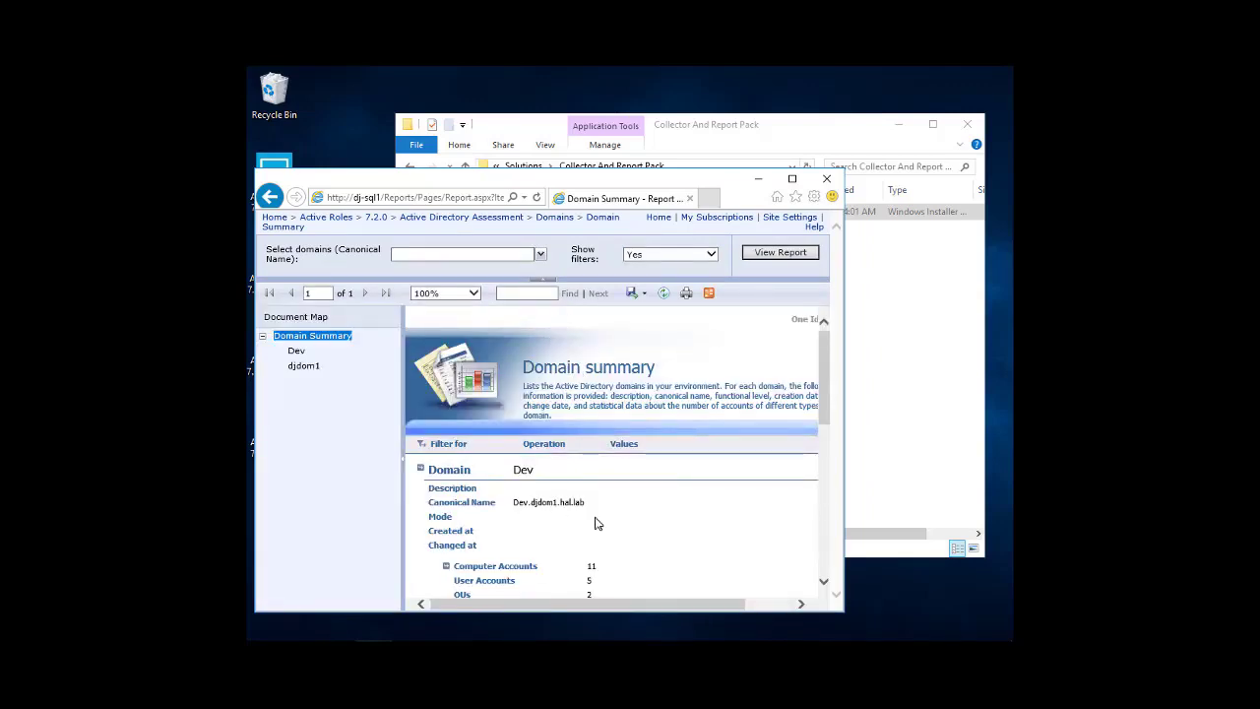
{"action": "scroll", "coordinate": [596, 521], "scroll_direction": "down", "scroll_amount": 2}
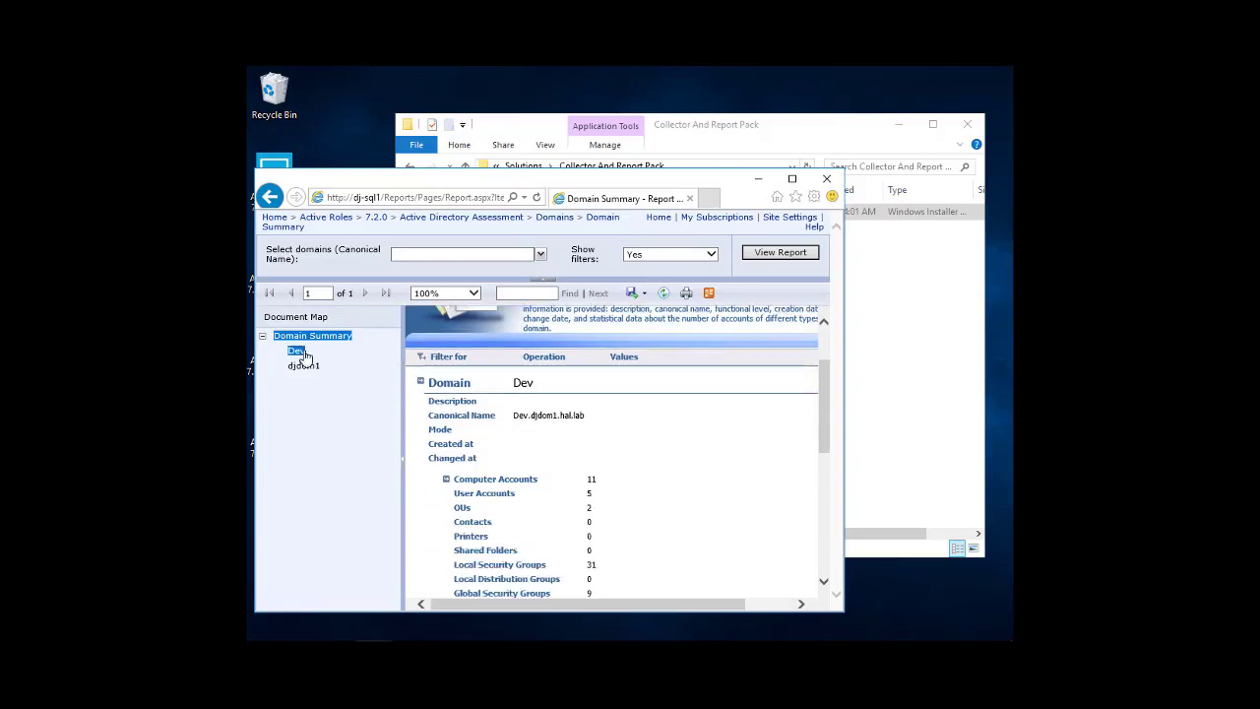
{"action": "scroll", "coordinate": [774, 500], "scroll_direction": "down", "scroll_amount": 3}
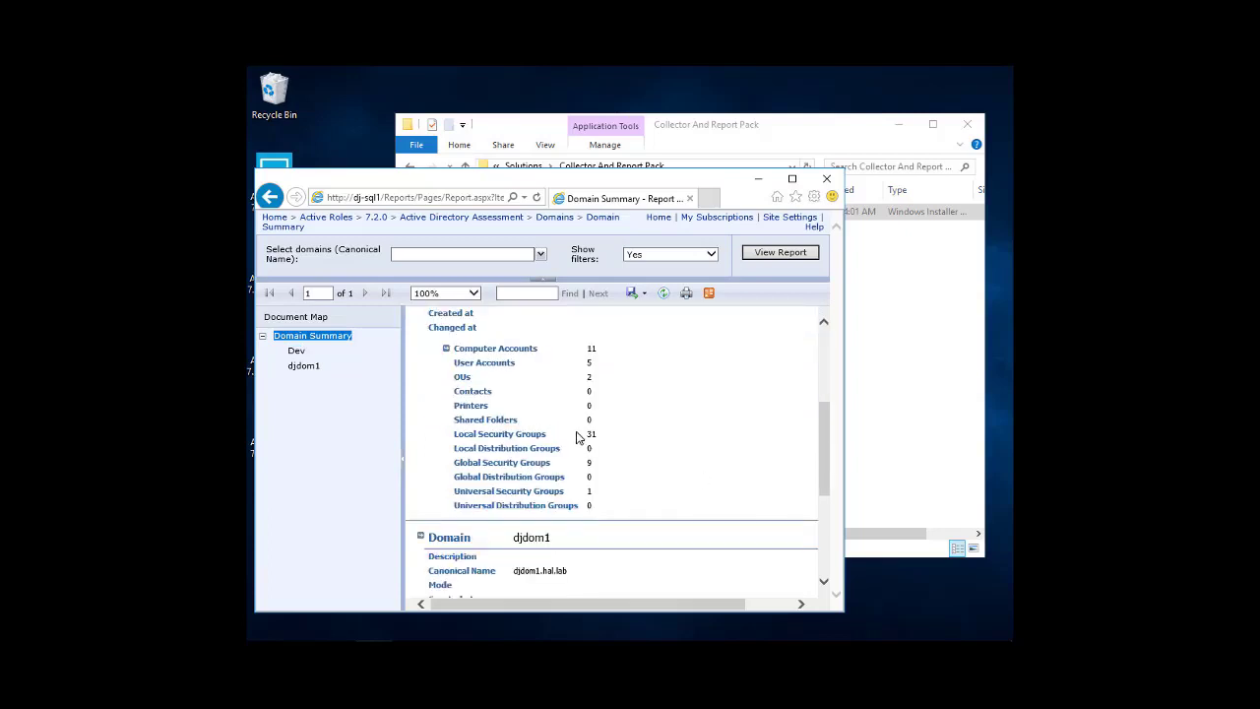
{"action": "scroll", "coordinate": [576, 436], "scroll_direction": "down", "scroll_amount": 5}
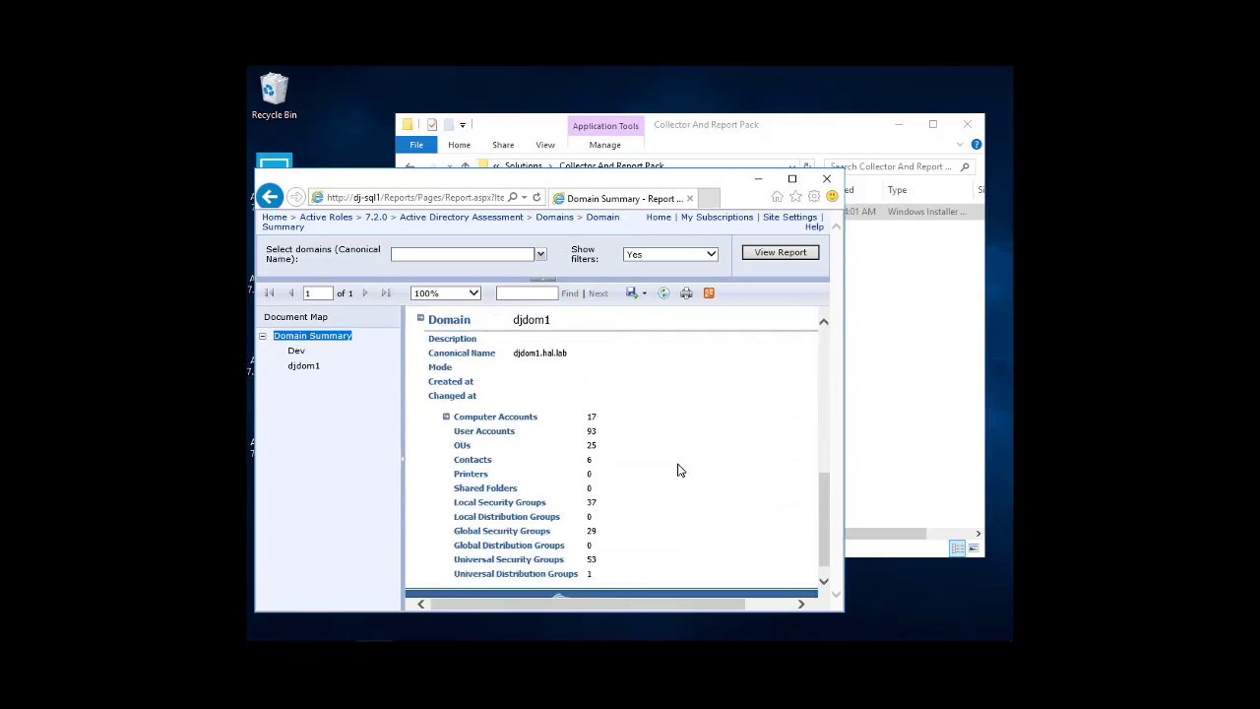
{"action": "scroll", "coordinate": [678, 470], "scroll_direction": "down", "scroll_amount": 1}
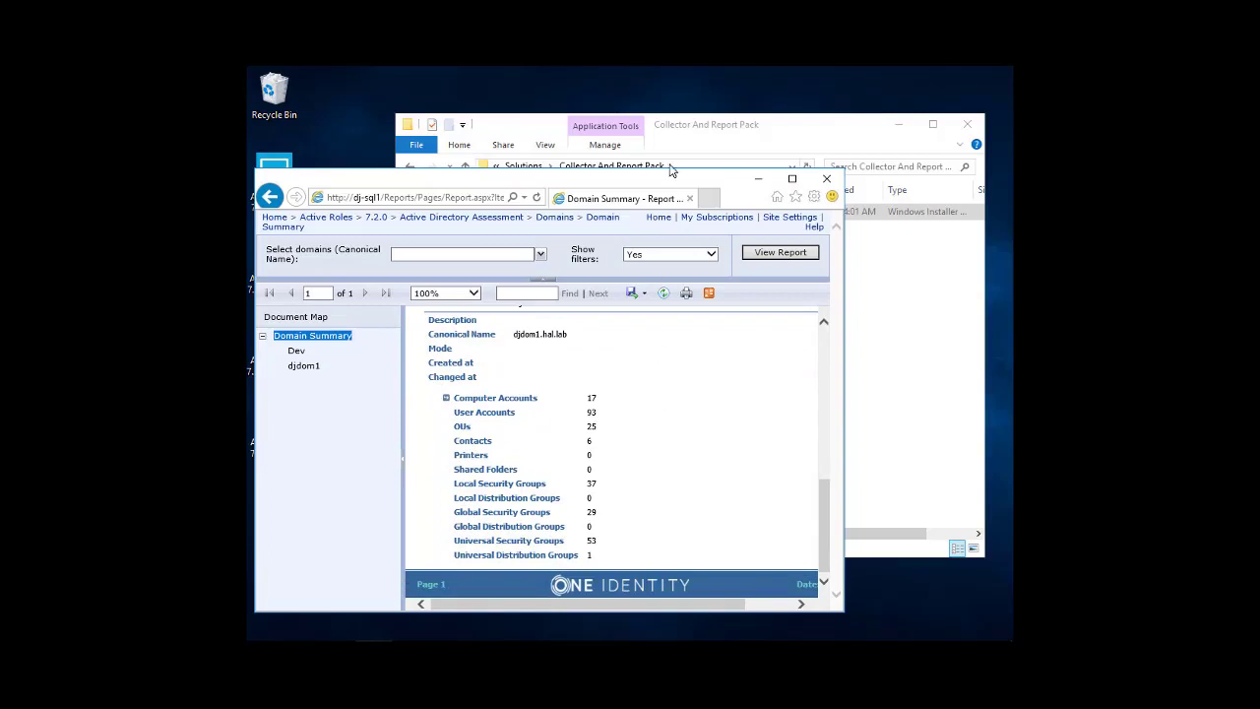
{"action": "left_click_drag", "start_coordinate": [672, 181], "coordinate": [723, 180]}
{"action": "mouse_move", "coordinate": [640, 184]}
{"action": "left_mouse_down"}
{"action": "mouse_move", "coordinate": [680, 179]}
{"action": "mouse_move", "coordinate": [640, 177]}
{"action": "left_mouse_up"}
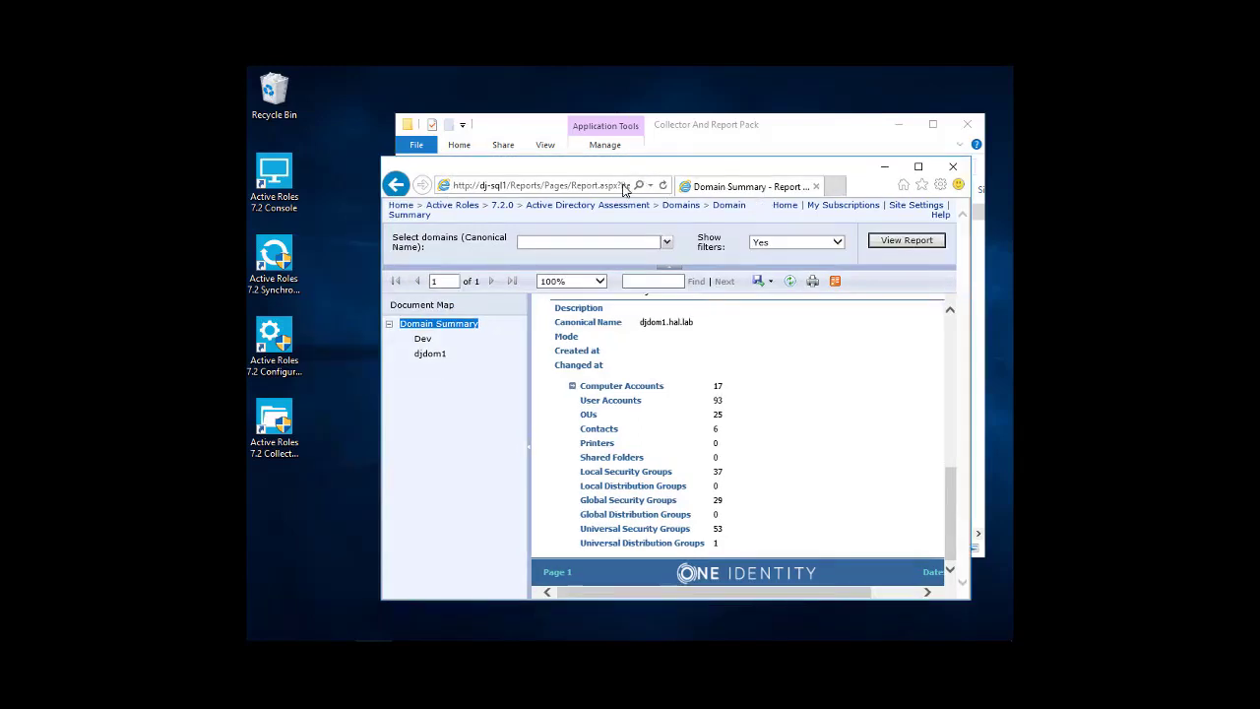
Go back two pages to the Active Directory Assessment folder and copy its web address
{"action": "left_click", "coordinate": [396, 185]}
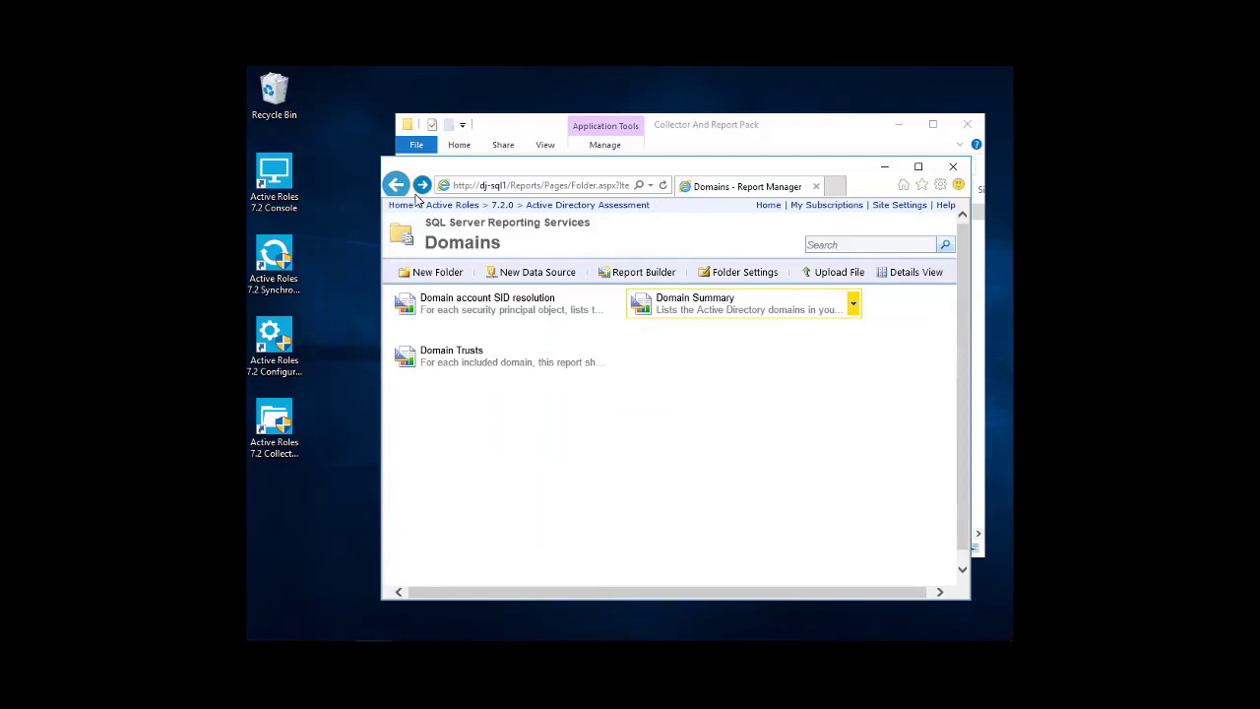
{"action": "left_click", "coordinate": [397, 186]}
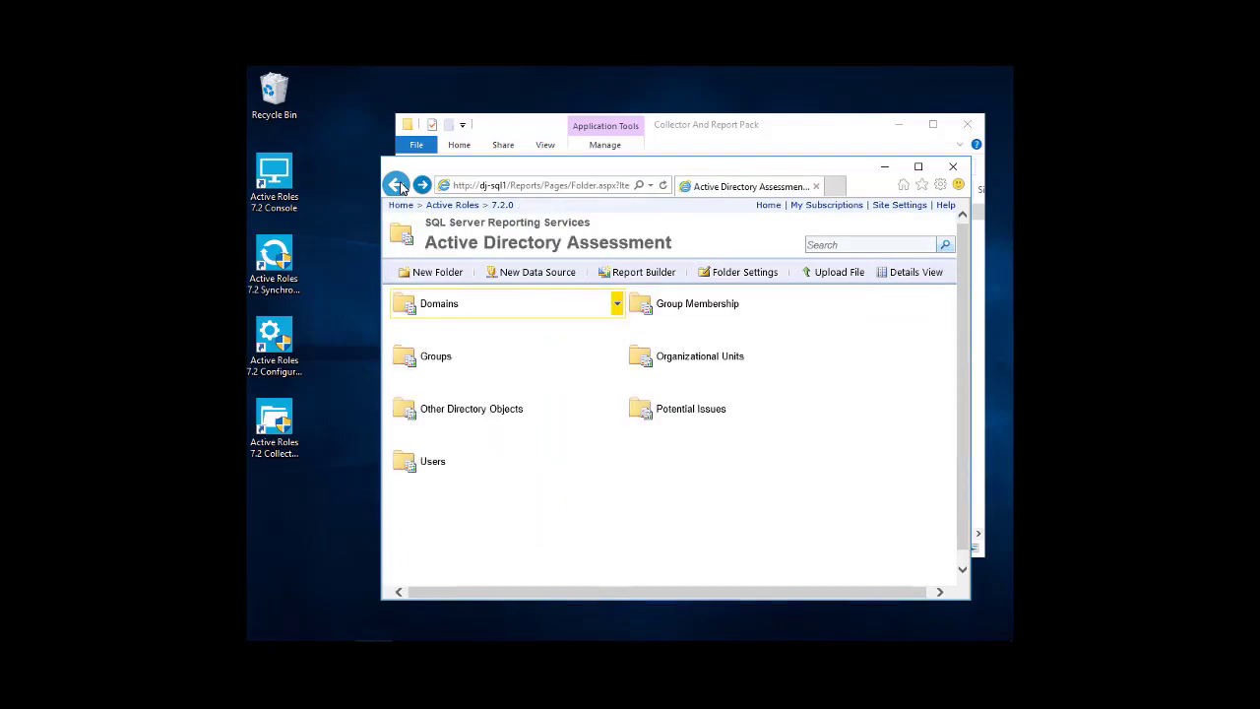
{"action": "left_click", "coordinate": [569, 188]}
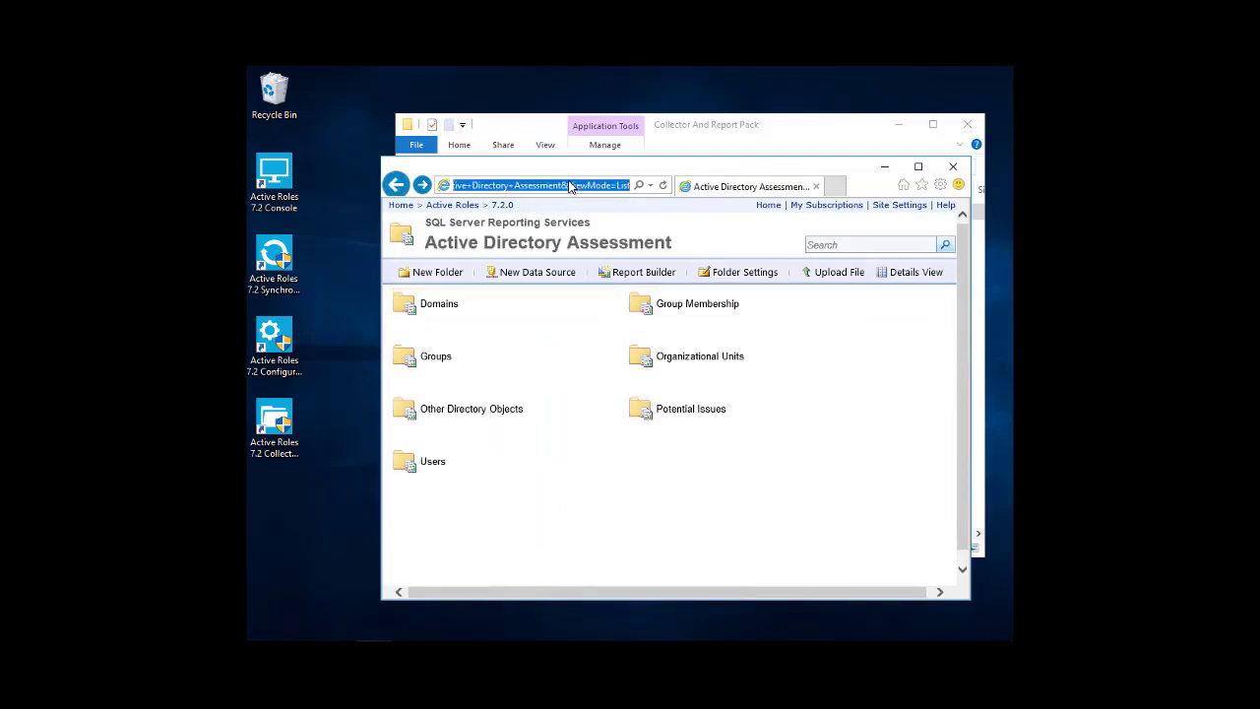
{"action": "right_click", "coordinate": [569, 185]}
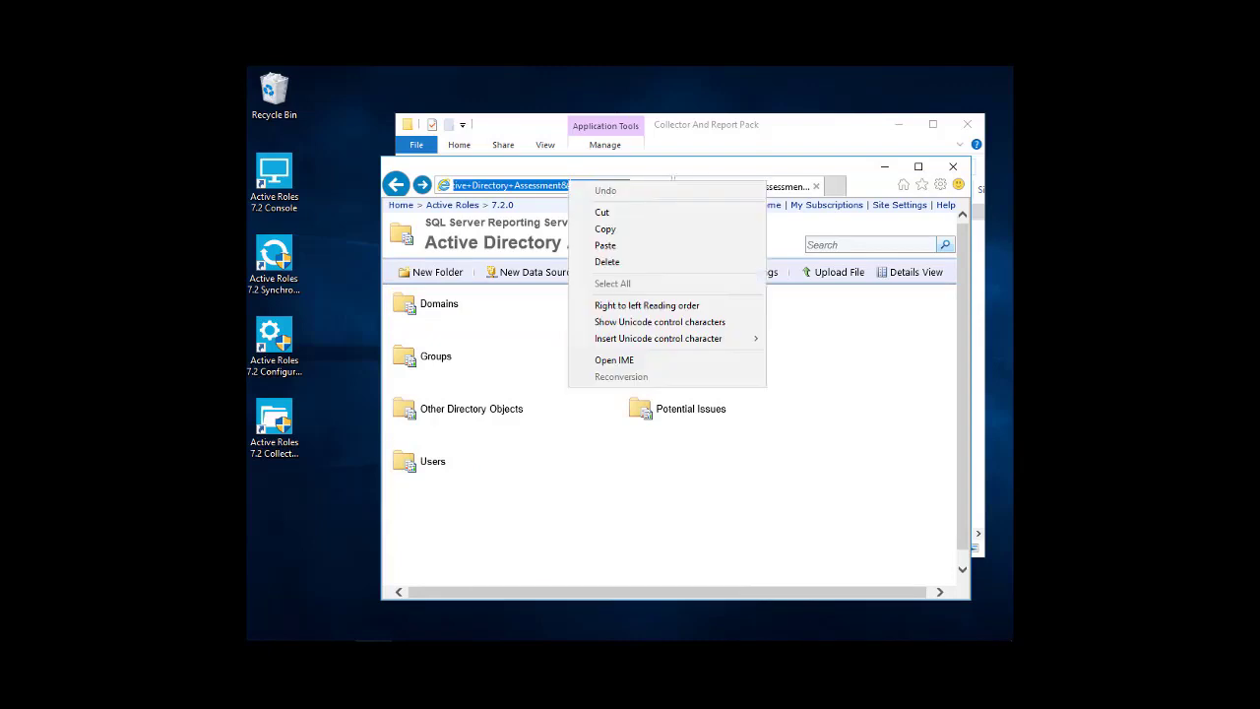
{"action": "left_click", "coordinate": [604, 233]}
Create a desktop shortcut named 'Active Roles Reports' from the copied folder address
{"action": "right_click", "coordinate": [306, 482]}
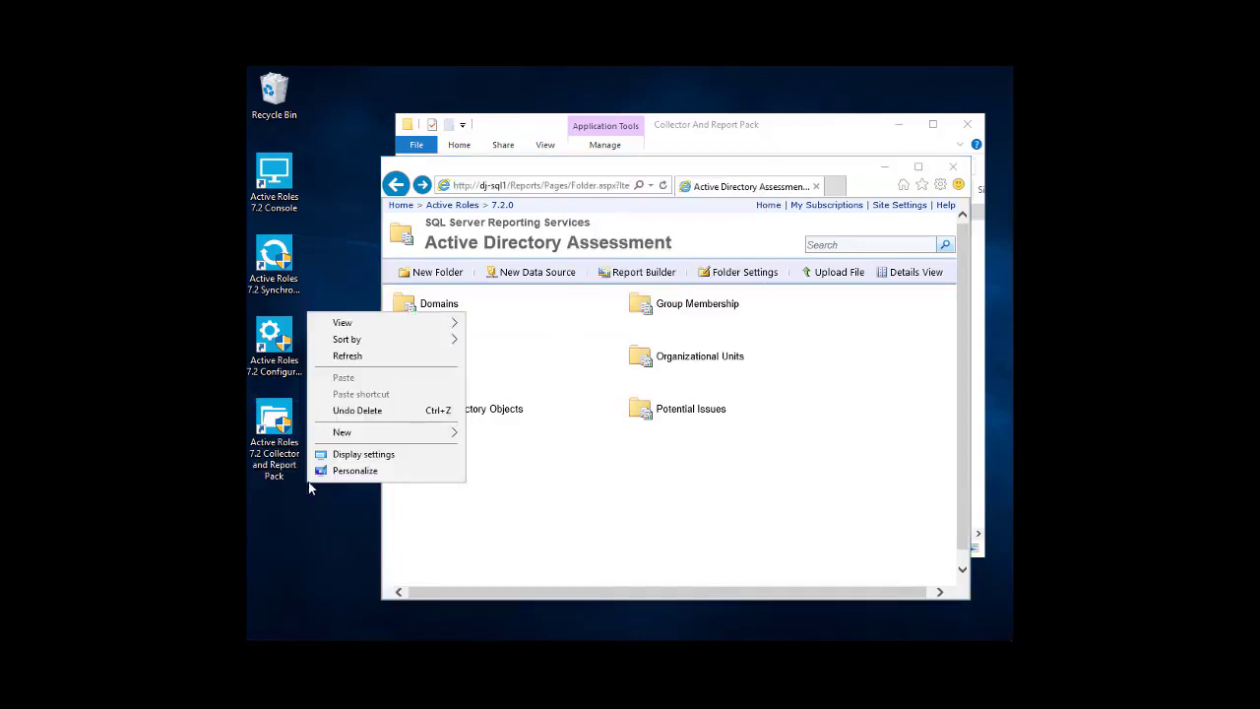
{"action": "mouse_move", "coordinate": [431, 438]}
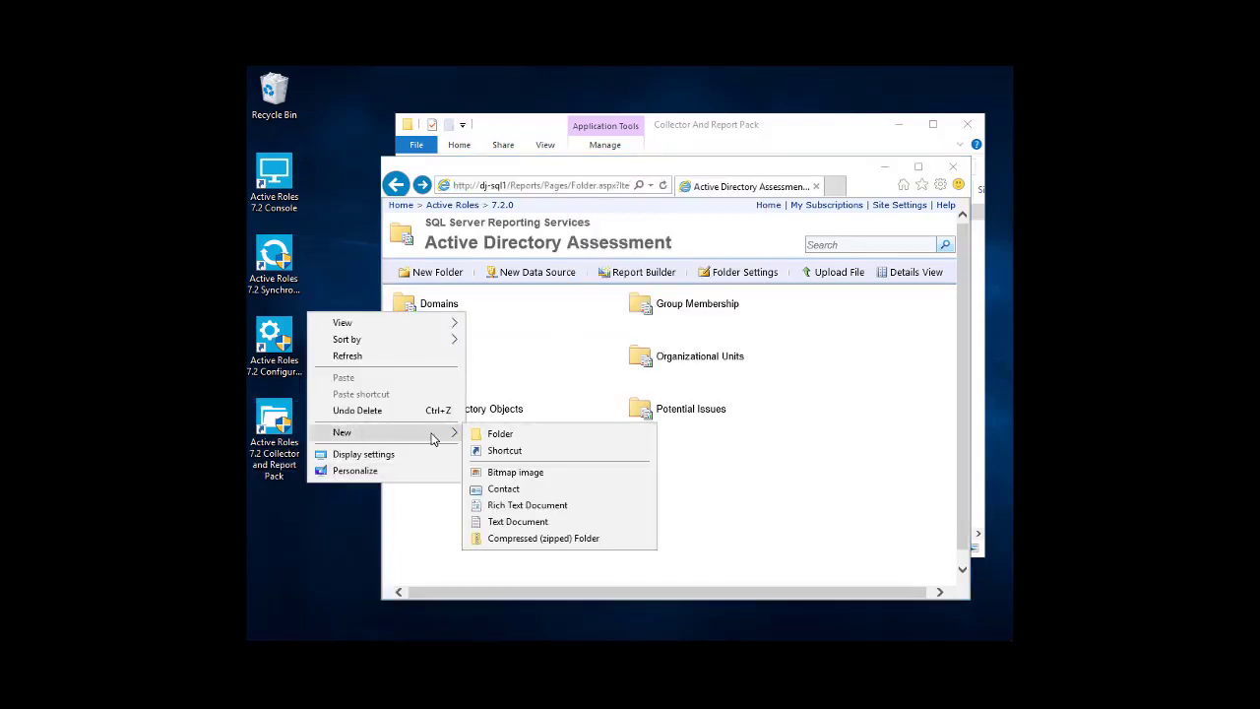
{"action": "left_click", "coordinate": [504, 450]}
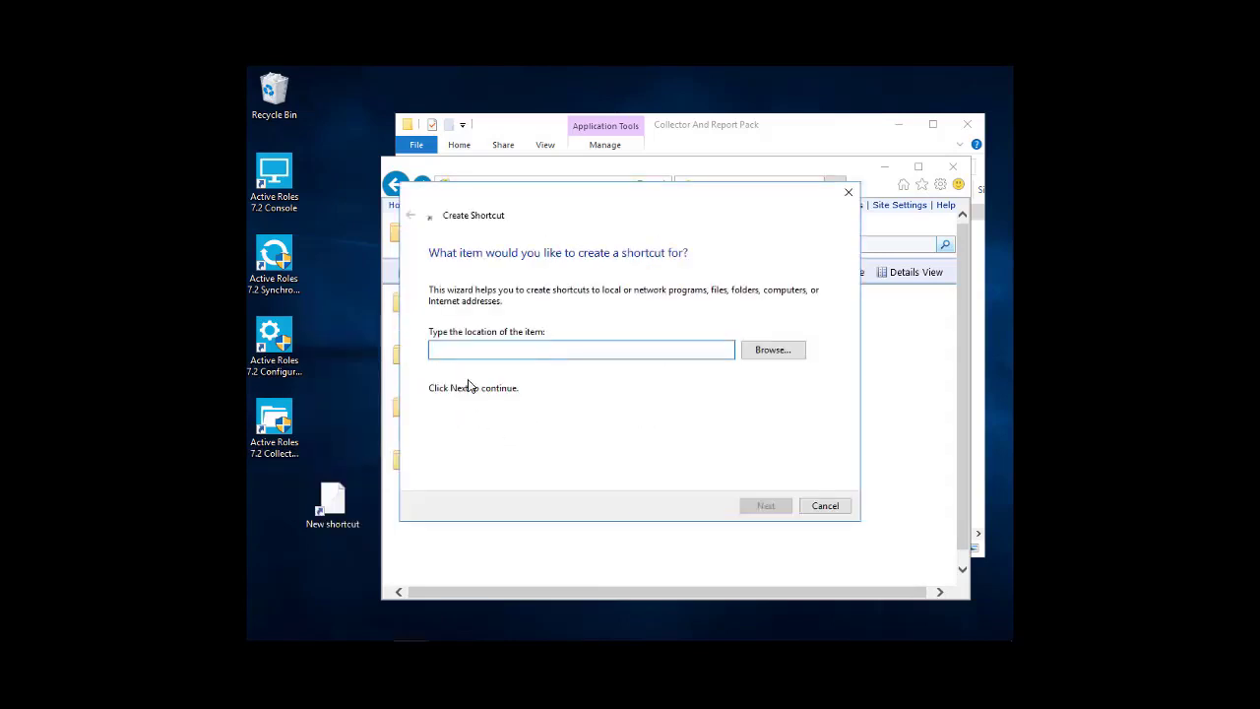
{"action": "key", "text": "ctrl+v"}
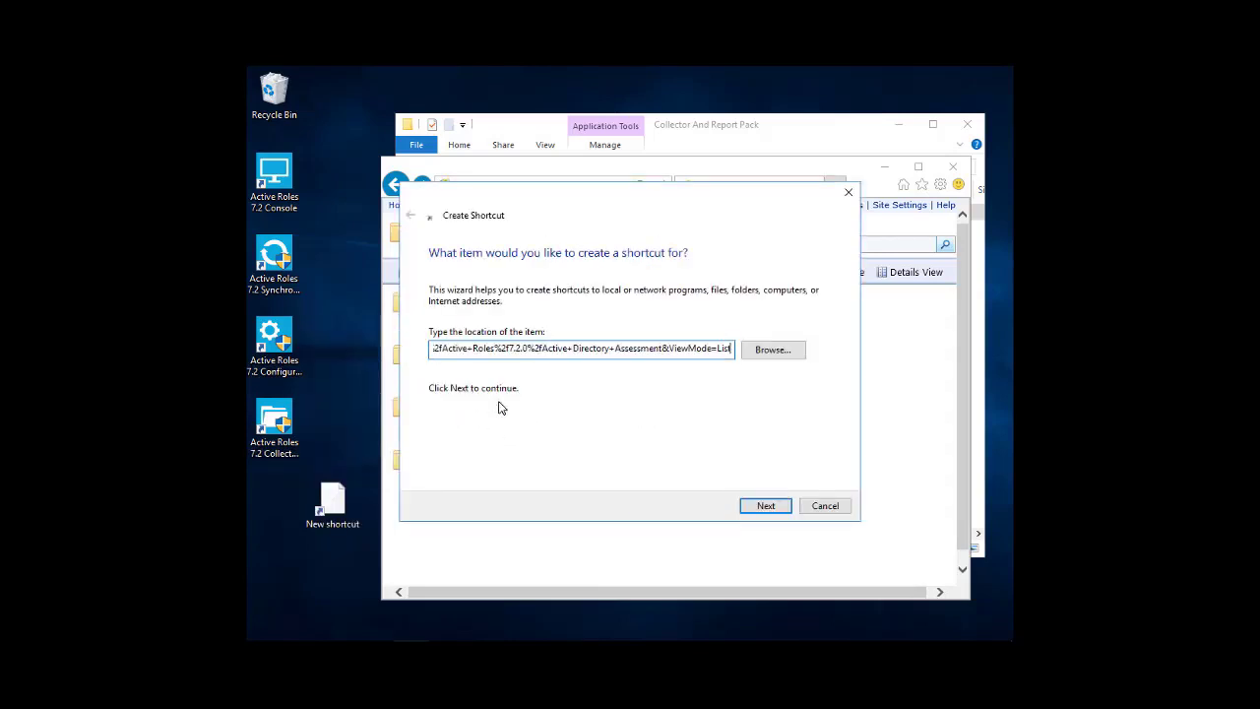
{"action": "left_click", "coordinate": [764, 506]}
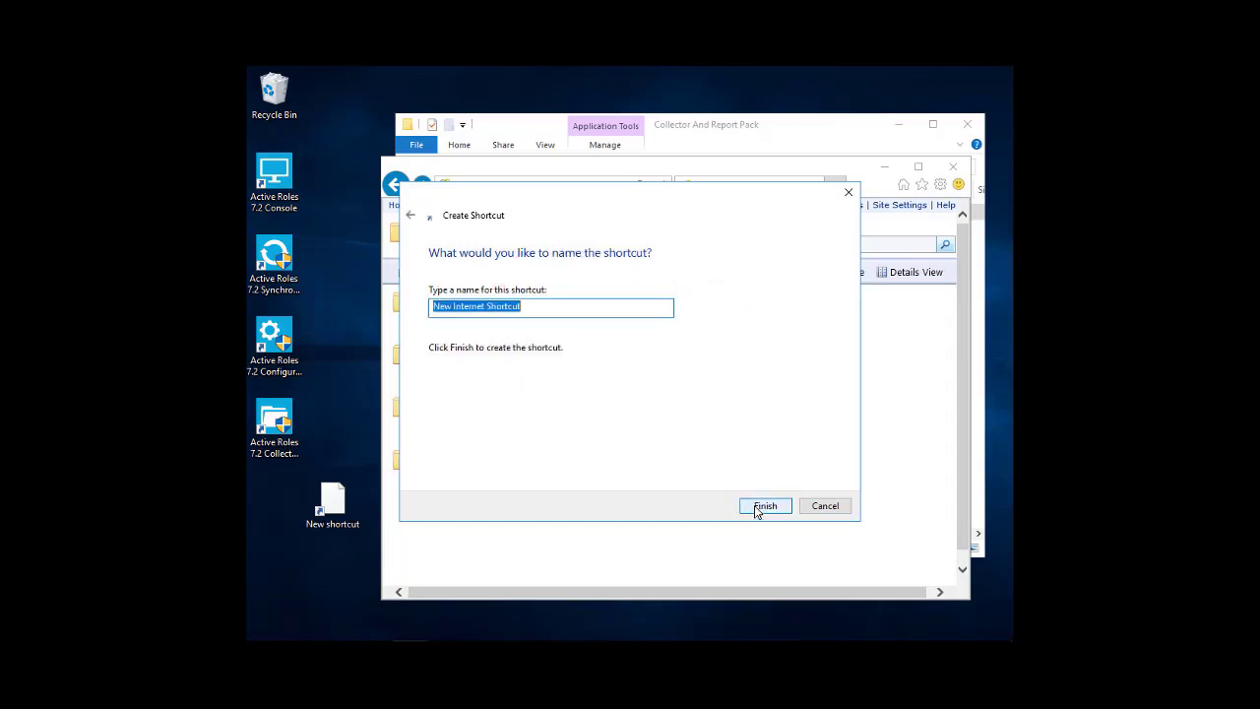
{"action": "type", "text": "Active Roles Reports"}
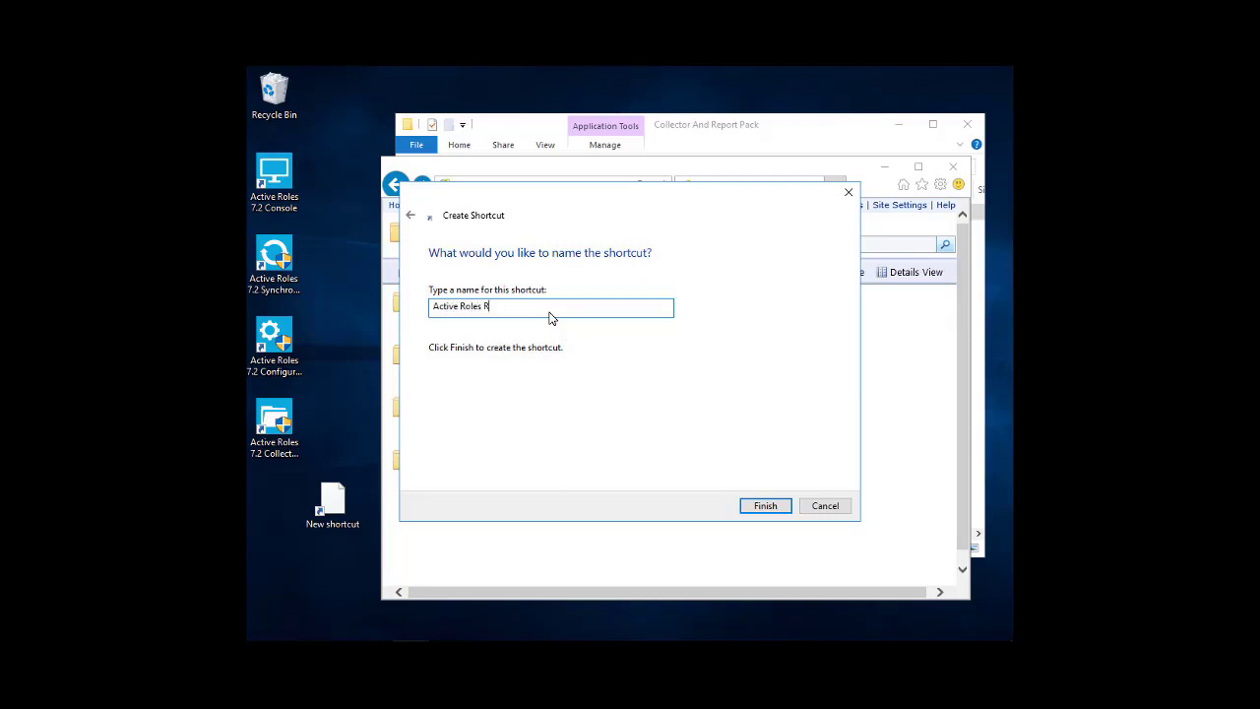
{"action": "left_click", "coordinate": [769, 508]}
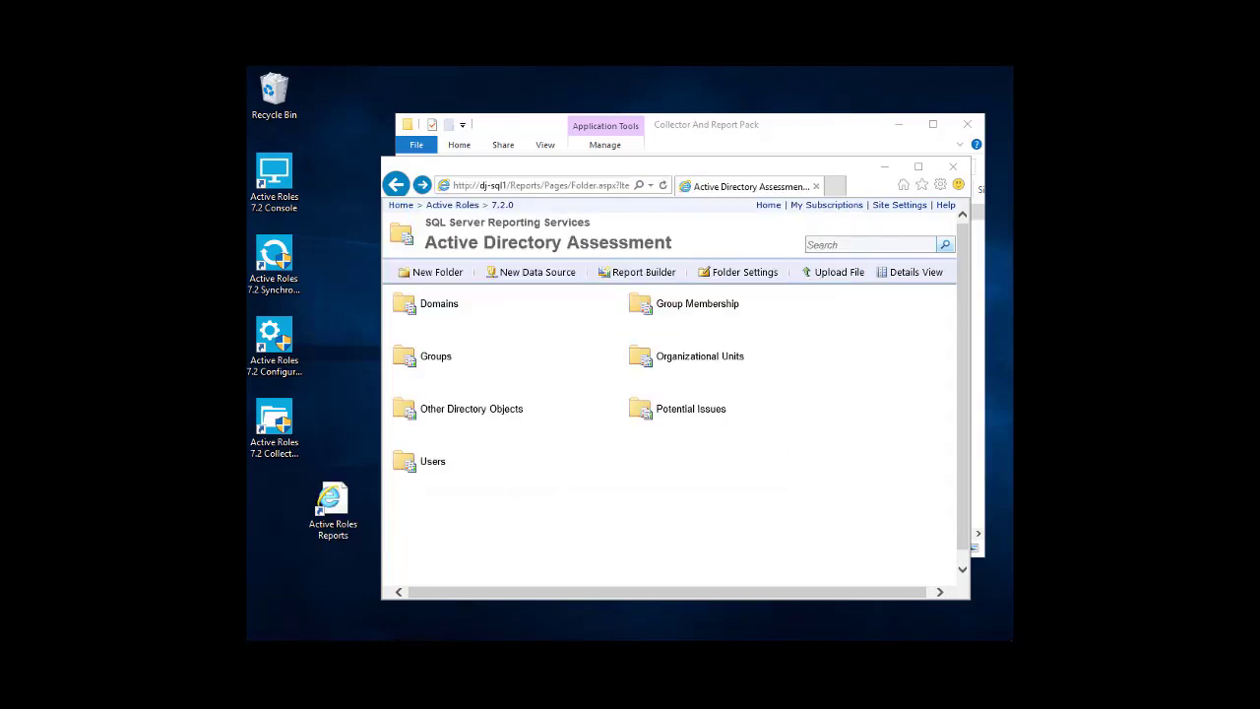
Change the Active Roles Reports shortcut's icon to the second icon in the list
{"action": "right_click", "coordinate": [320, 516]}
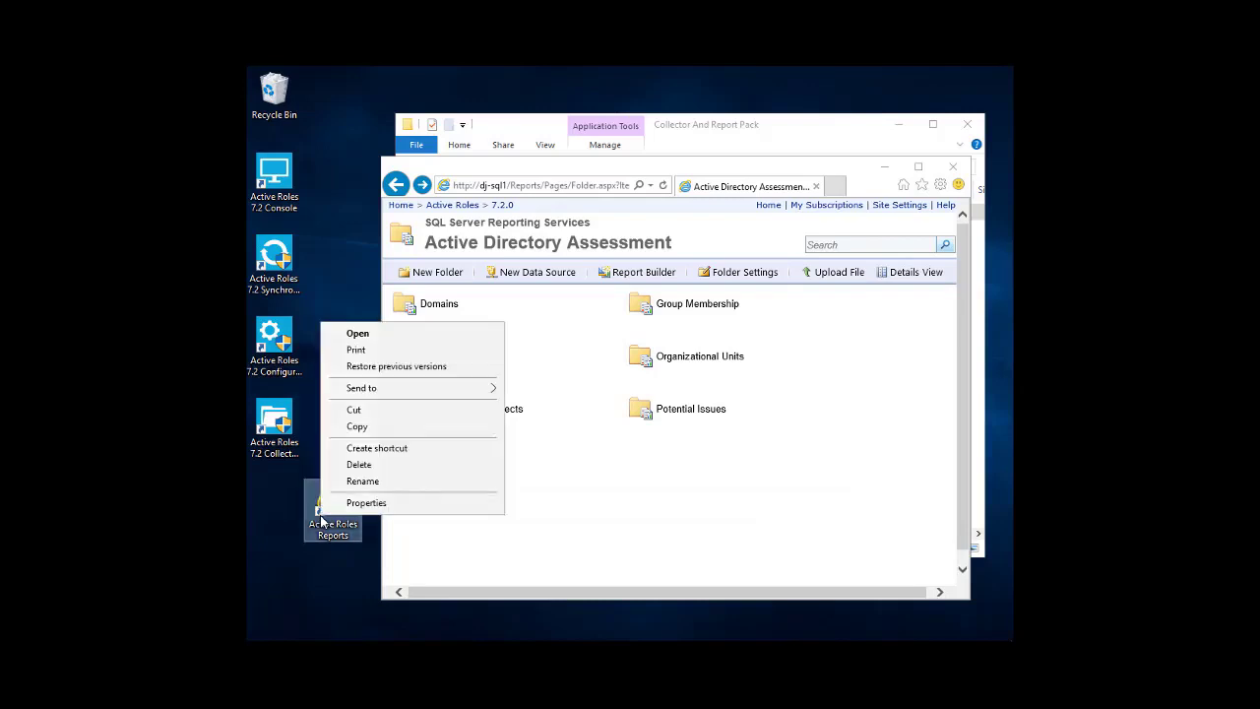
{"action": "left_click", "coordinate": [364, 503]}
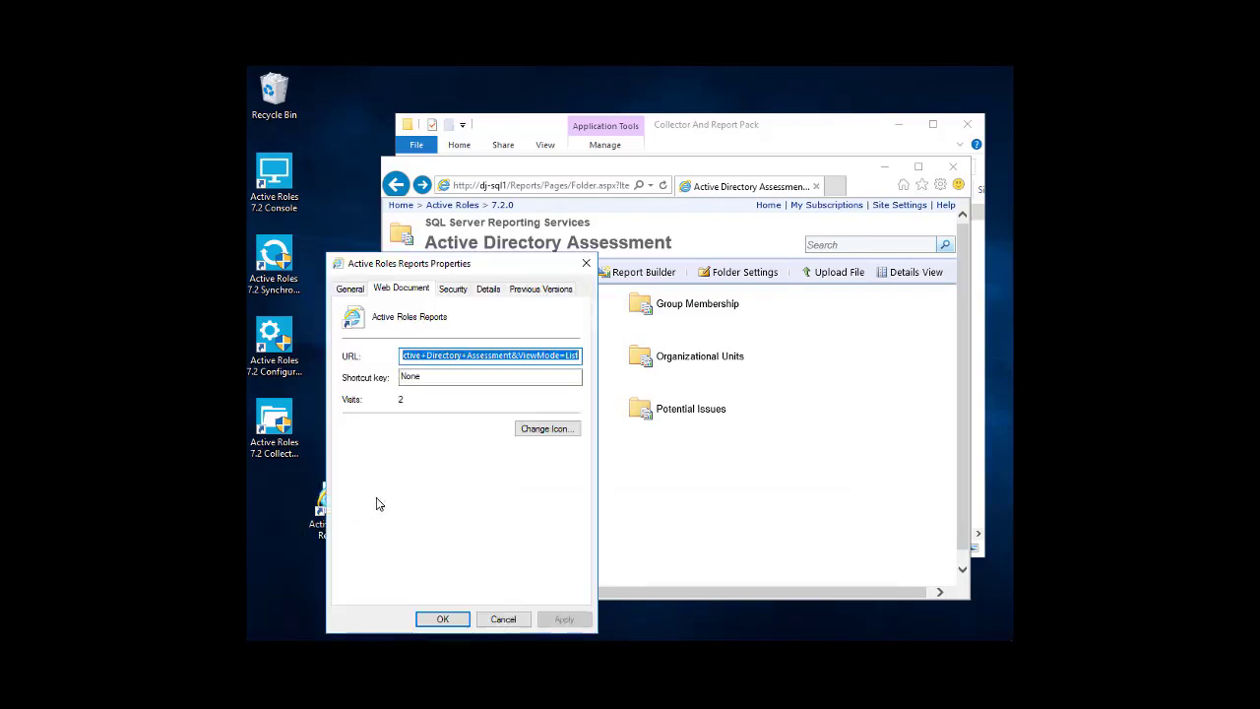
{"action": "left_click", "coordinate": [542, 429]}
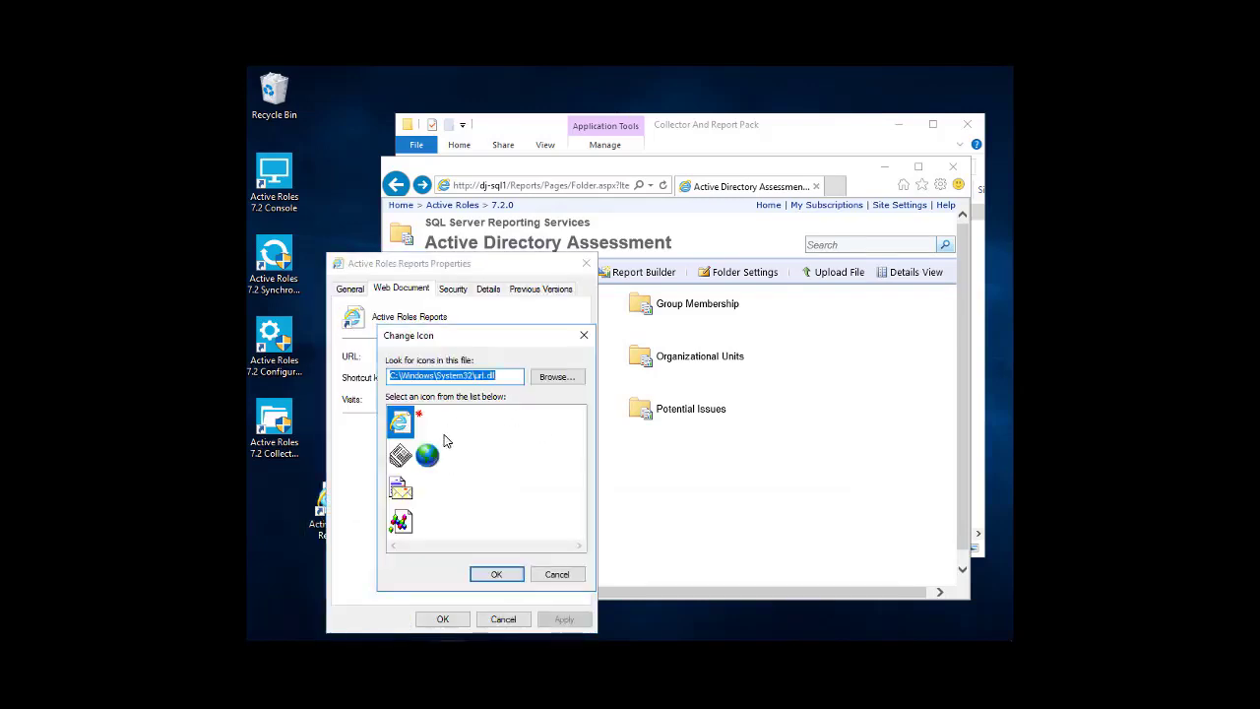
{"action": "left_click", "coordinate": [402, 458]}
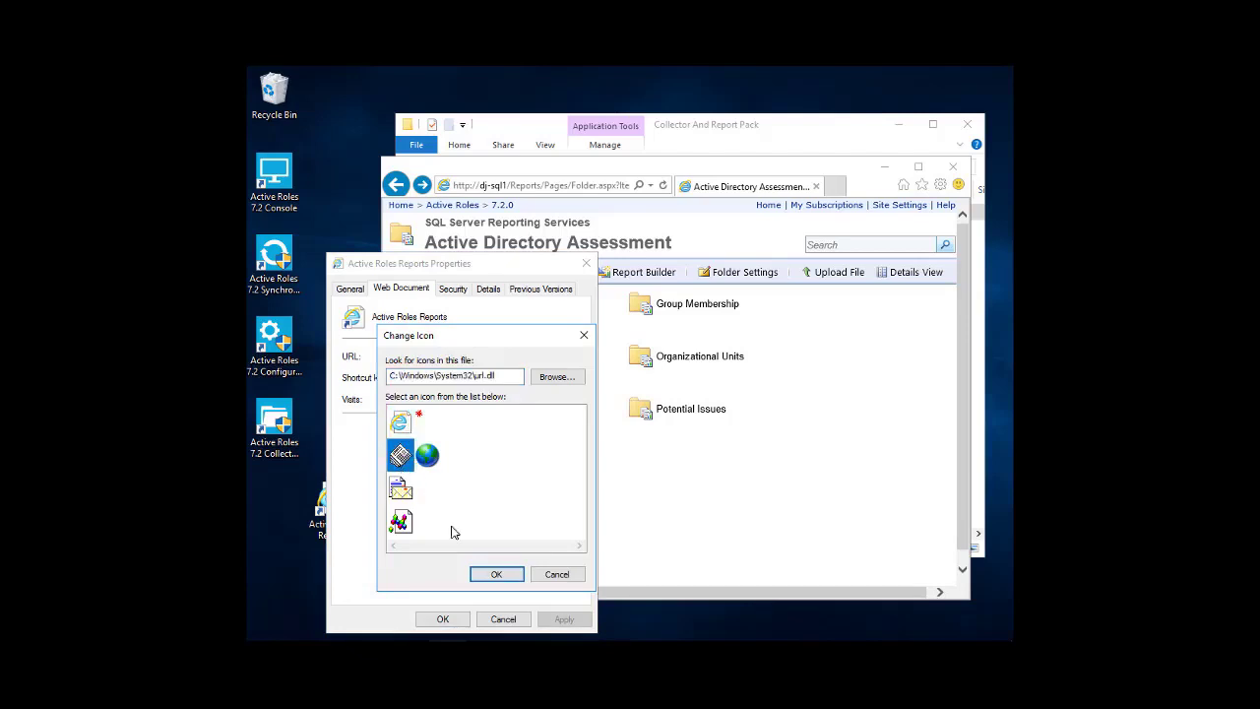
{"action": "left_click", "coordinate": [493, 575]}
{"action": "left_click", "coordinate": [443, 620]}
Place the shortcut beneath the other Active Roles icons and close the browser and File Explorer
{"action": "left_click_drag", "start_coordinate": [344, 527], "coordinate": [283, 507]}
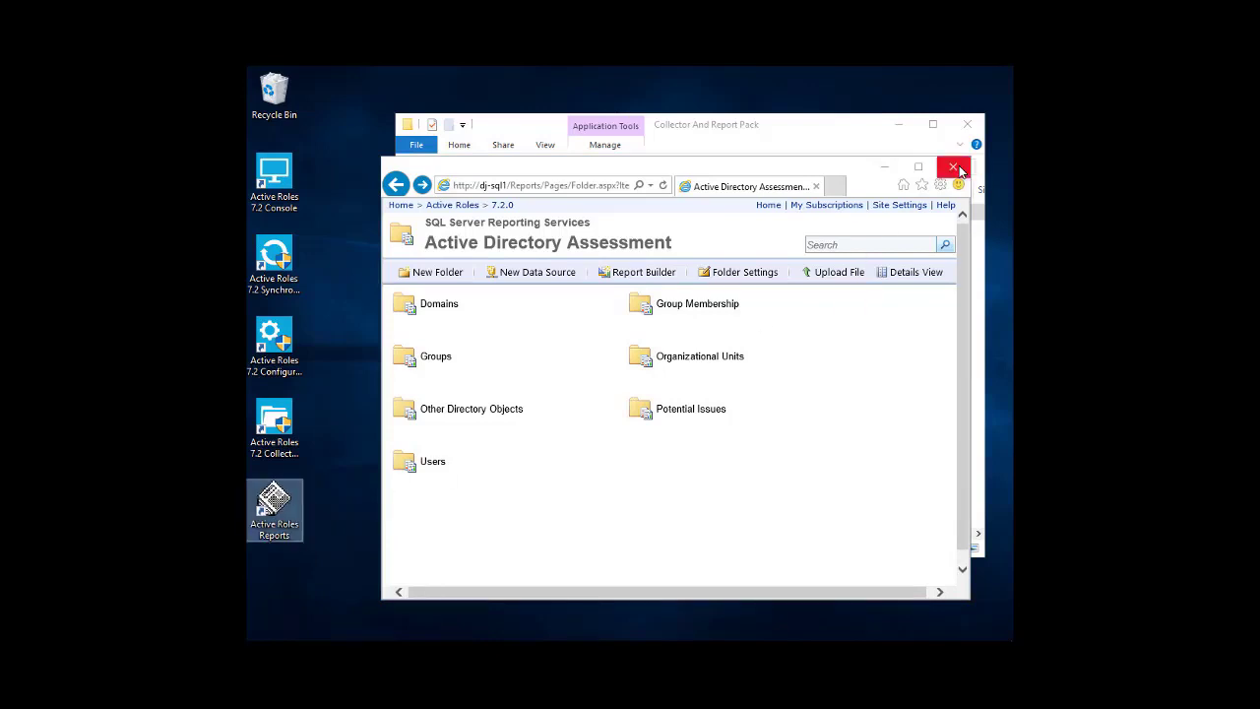
{"action": "left_click", "coordinate": [952, 166]}
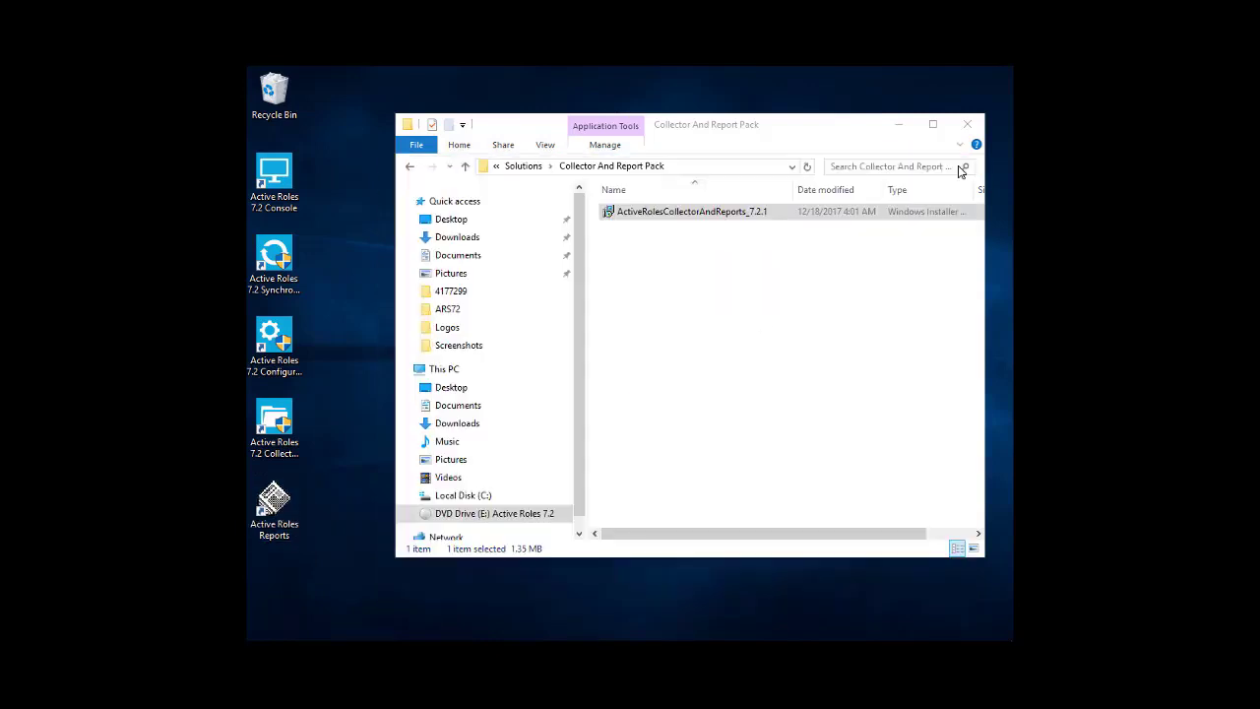
{"action": "left_click", "coordinate": [898, 124]}
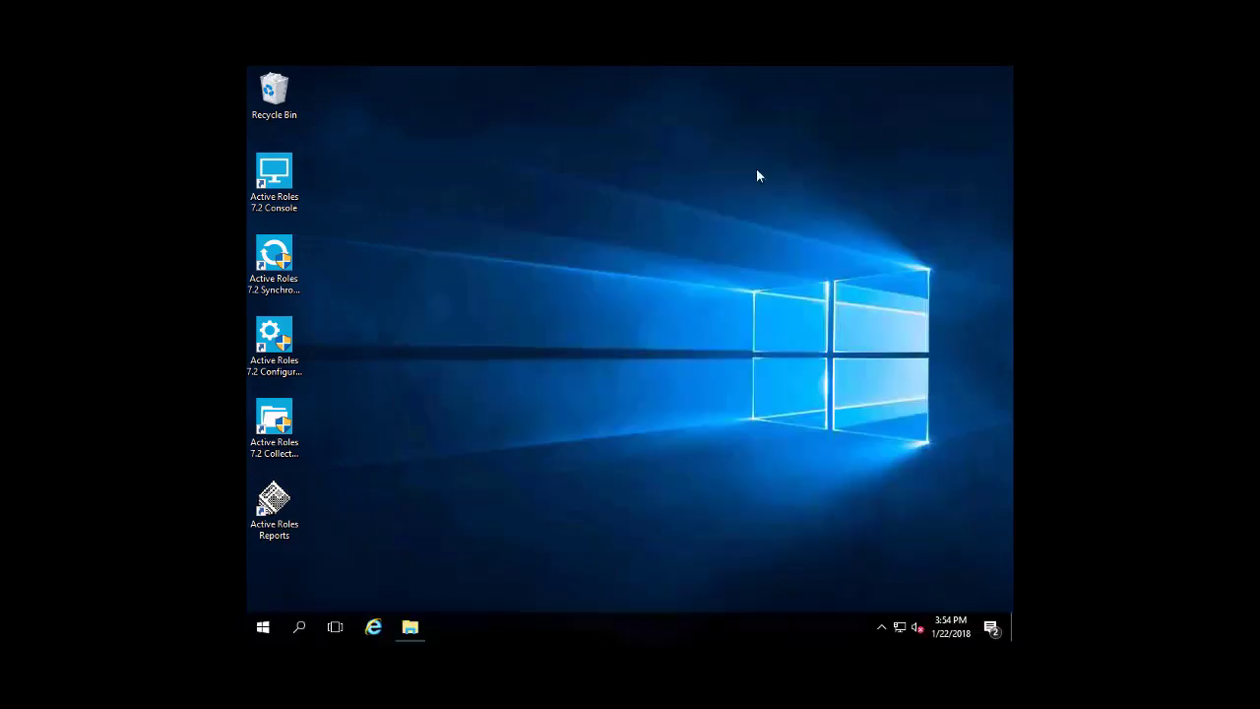
Launch the Active Roles Reports shortcut and view Group Membership by User maximized, scrolling the report
{"action": "double_click", "coordinate": [274, 512]}
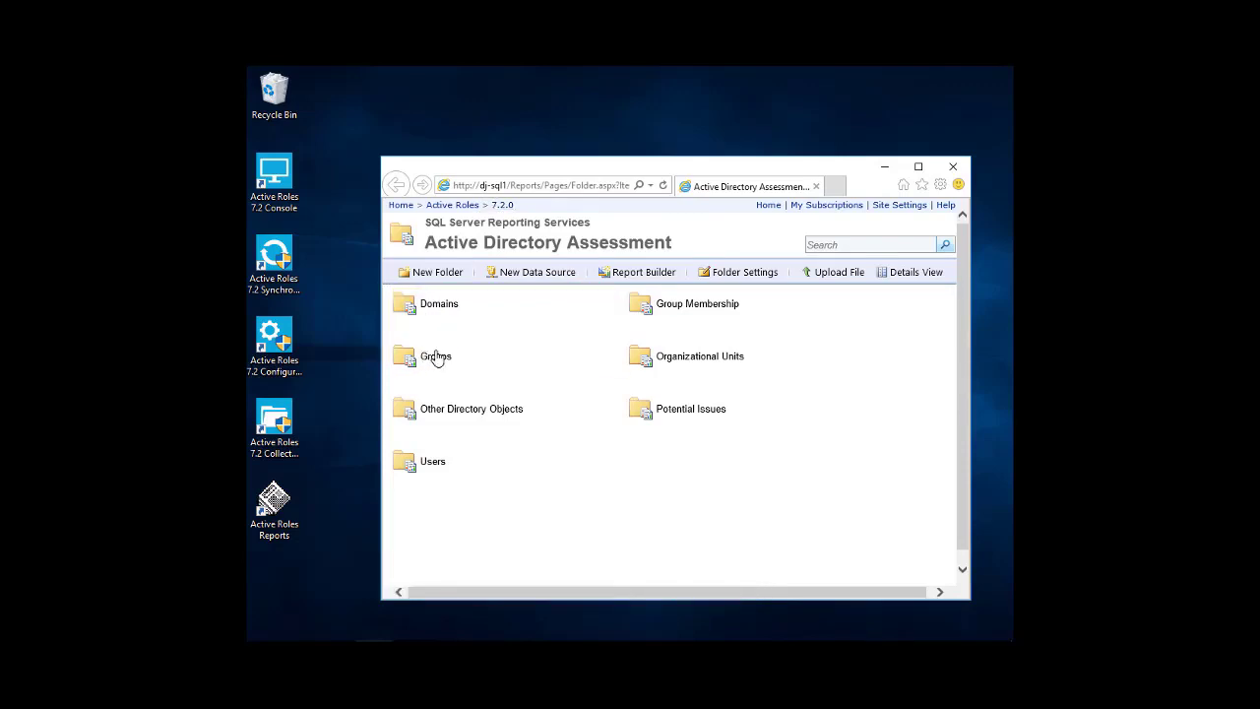
{"action": "left_click", "coordinate": [665, 305]}
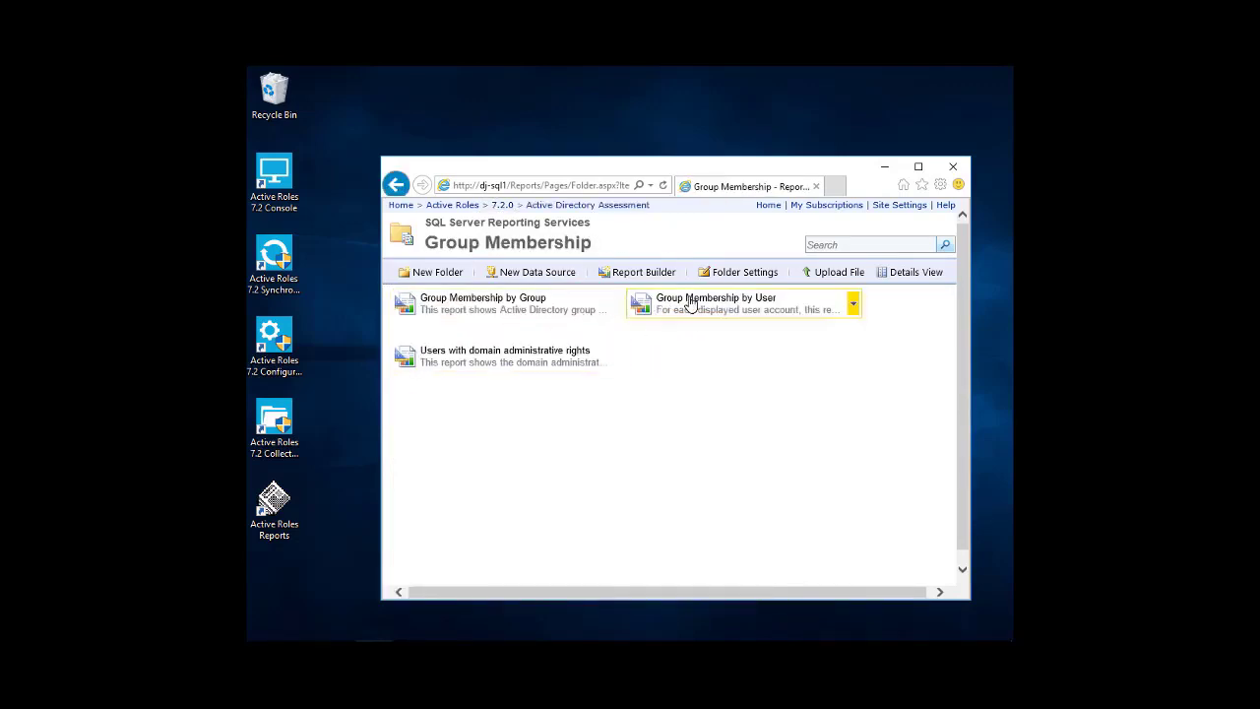
{"action": "left_click", "coordinate": [688, 303]}
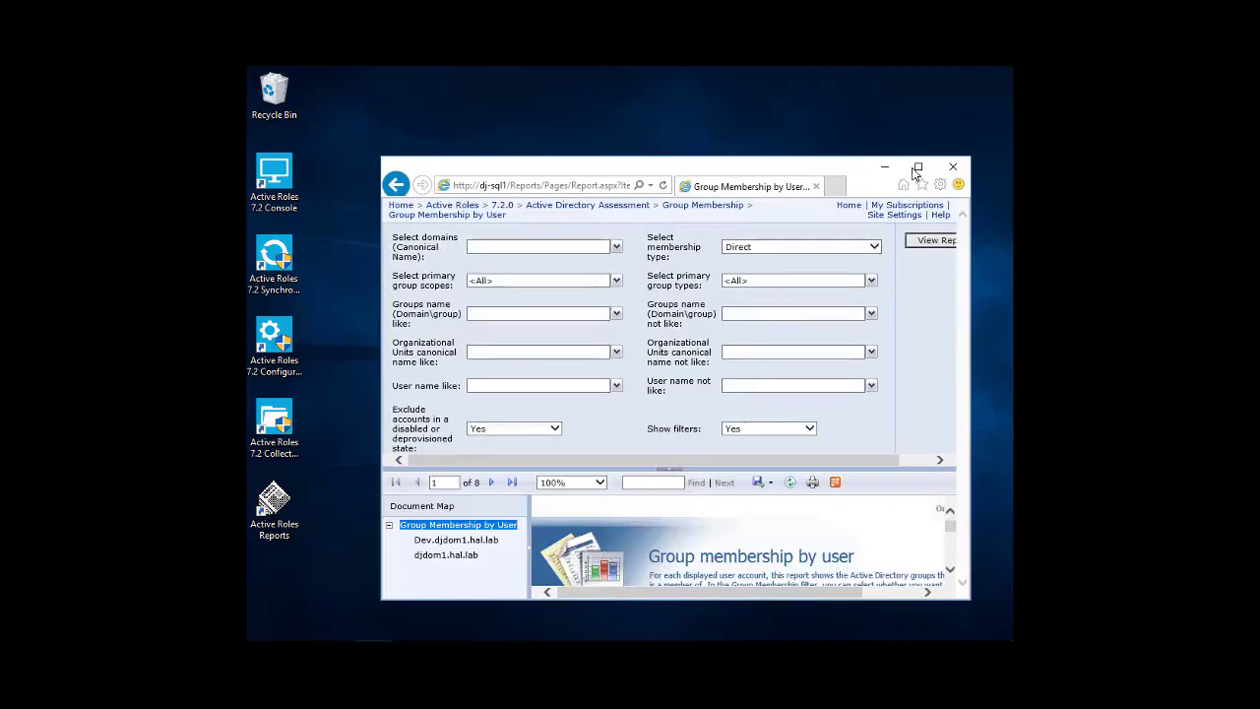
{"action": "left_click", "coordinate": [912, 171]}
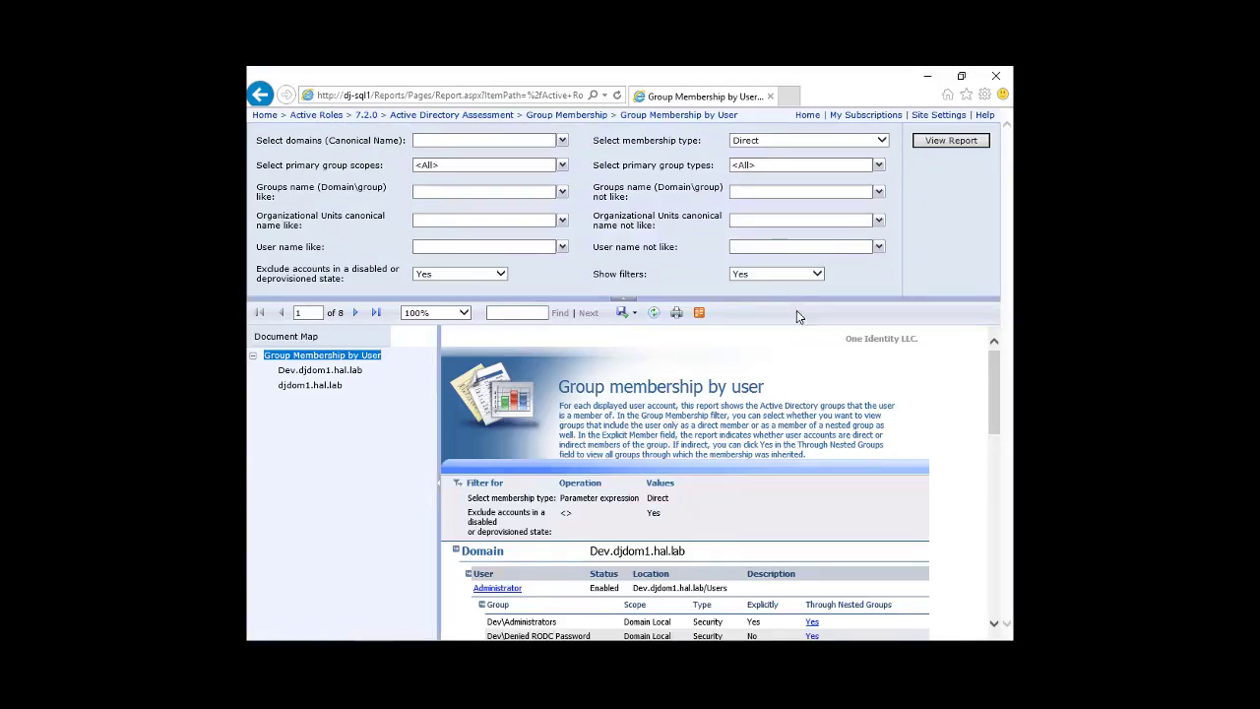
{"action": "scroll", "coordinate": [615, 384], "scroll_direction": "down", "scroll_amount": 3}
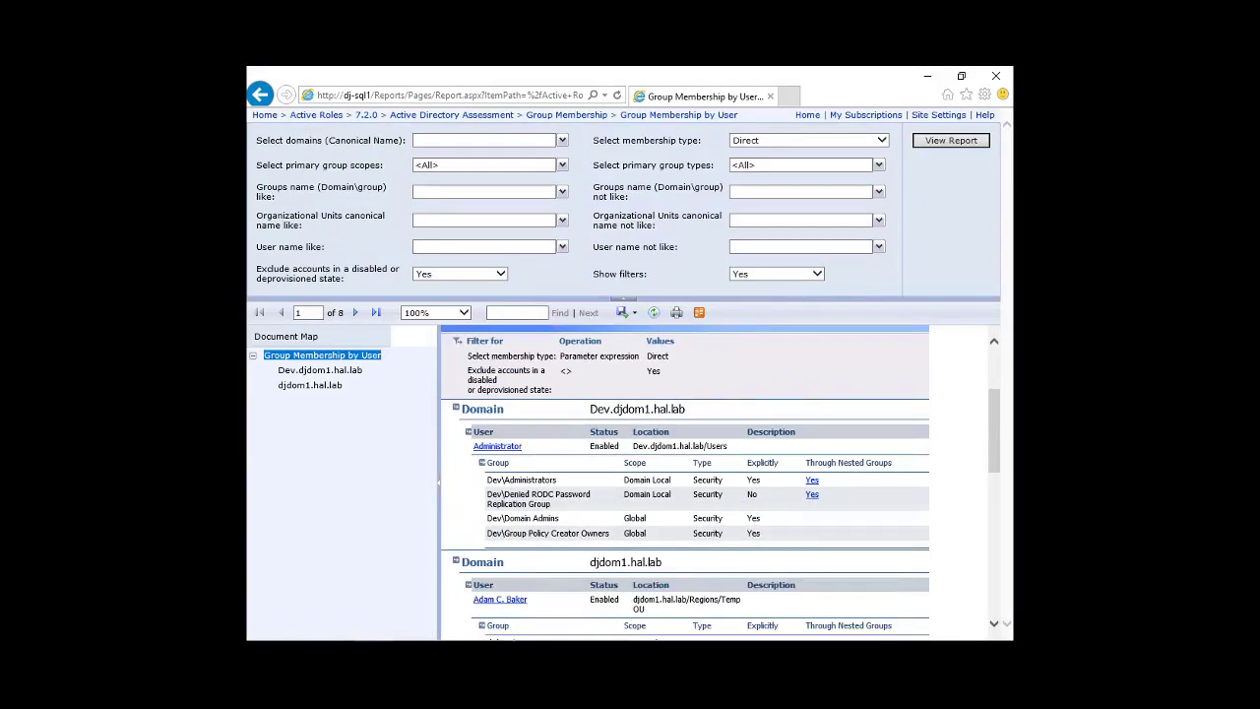